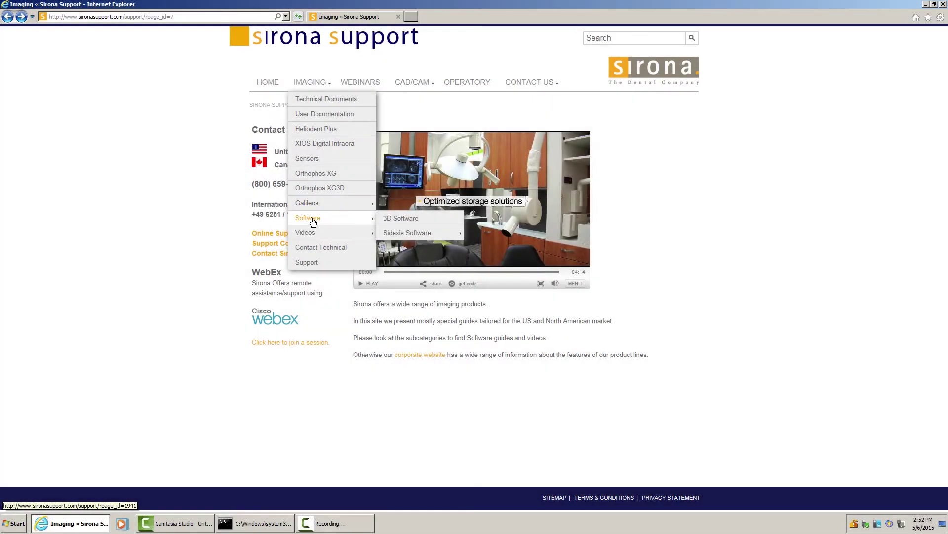
Open the PC Checker tool's instruction page from the Sidexis 4 software page of the Sirona Support site
mouse_move(403, 234)
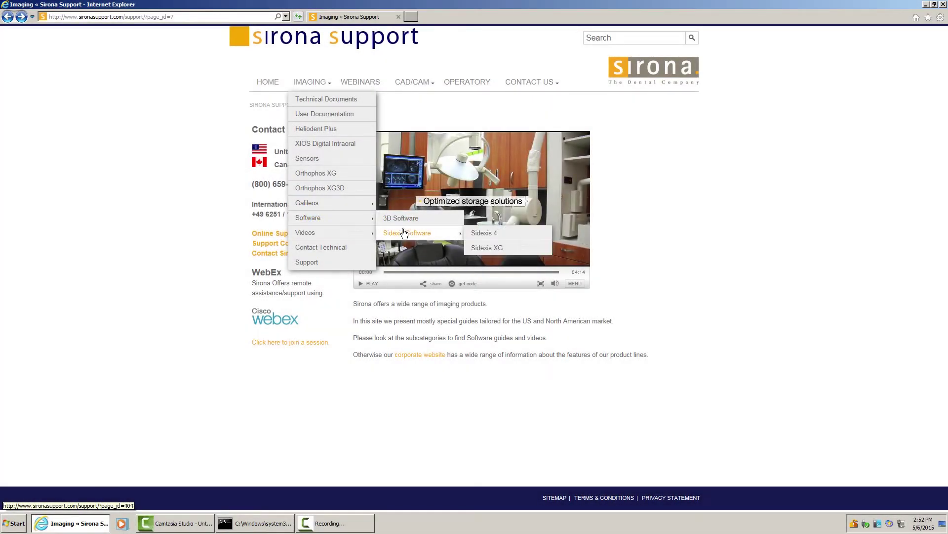
left_click(493, 235)
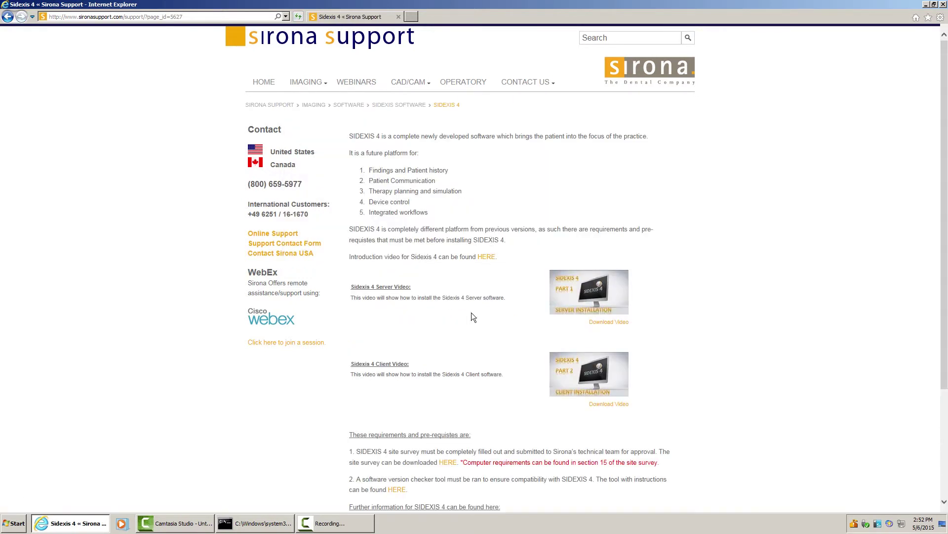
left_click(395, 490)
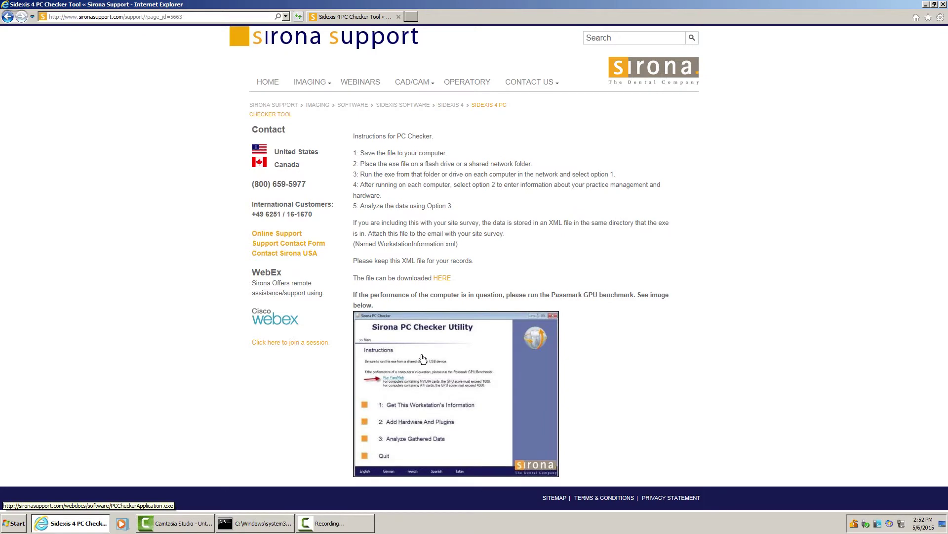
Download and save PCCheckerApplication.exe, and open the folder that contains the downloaded file
left_click(438, 280)
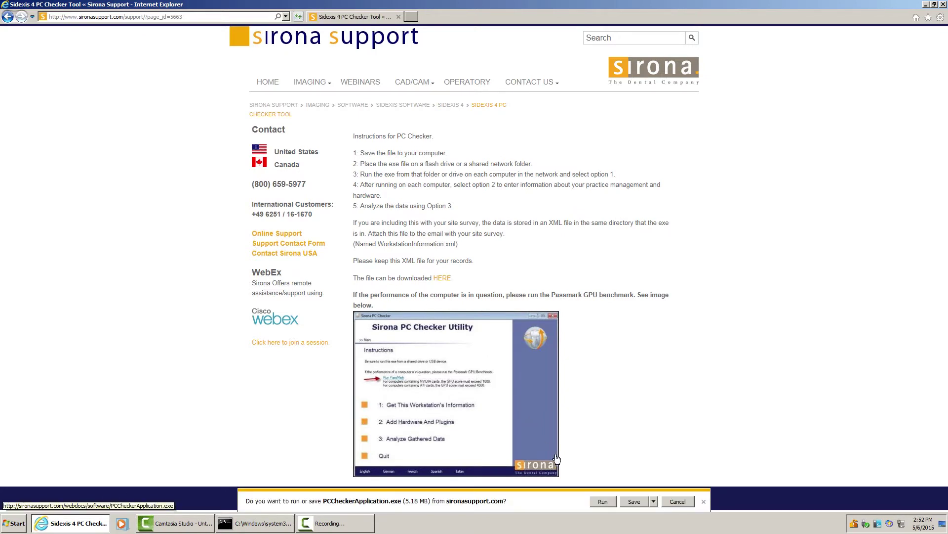
left_click(635, 501)
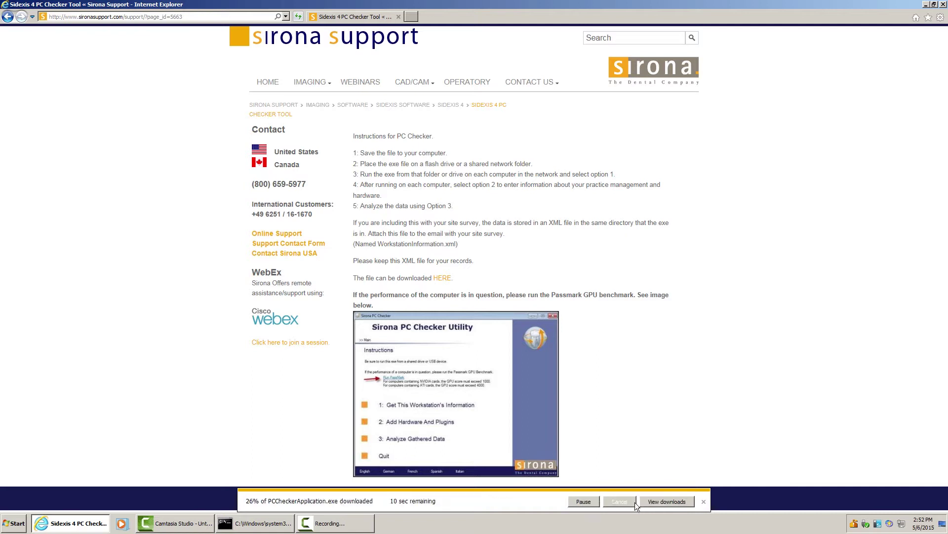
left_click(660, 500)
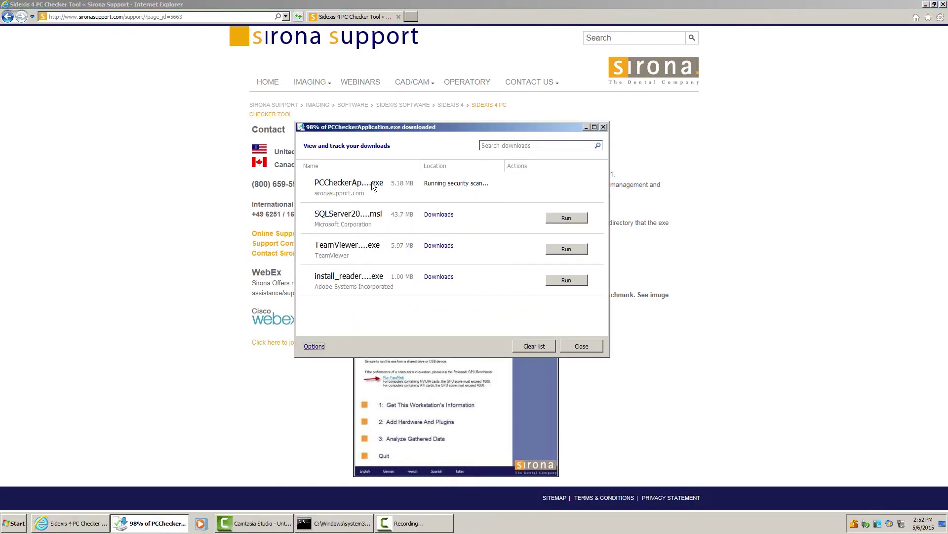
left_click(354, 182)
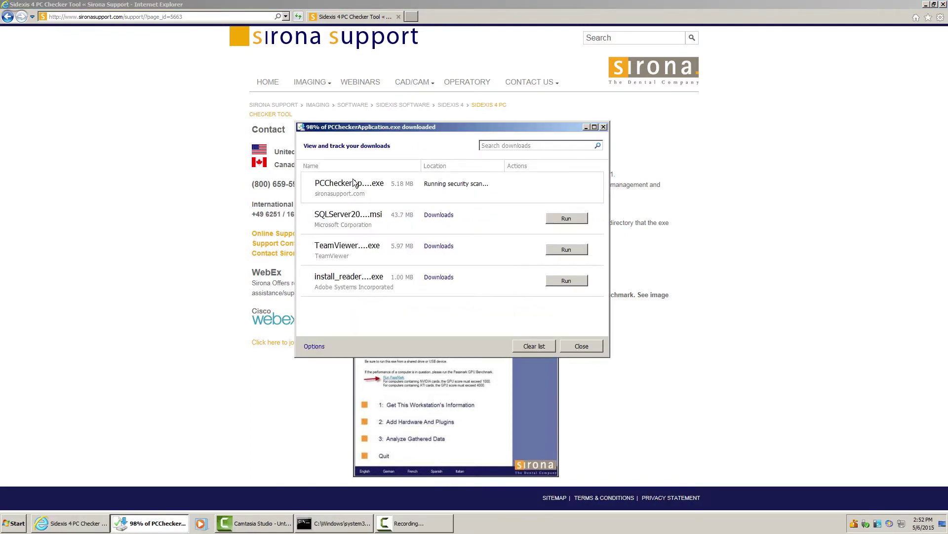
left_click(440, 186)
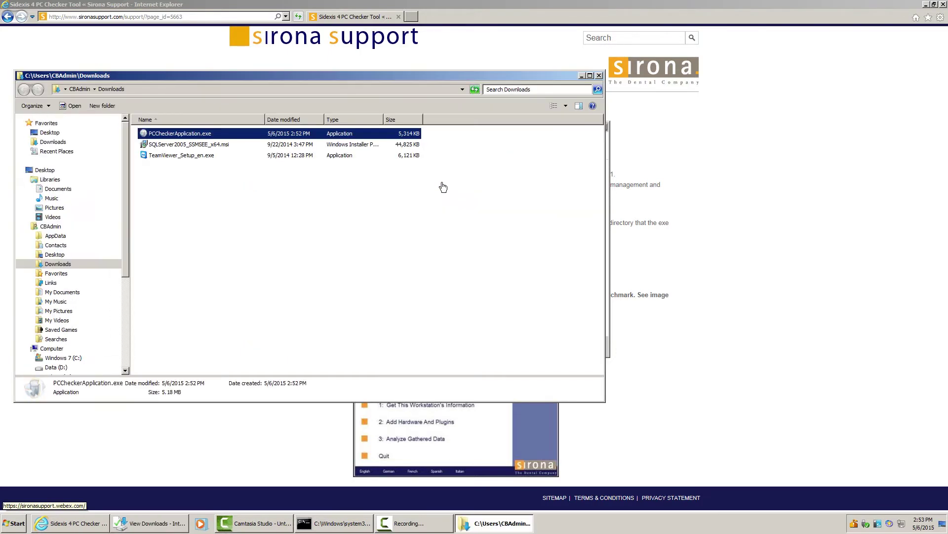
Run PCCheckerApplication.exe, allowing it past the security warning, and gather this workstation's information
double_click(168, 135)
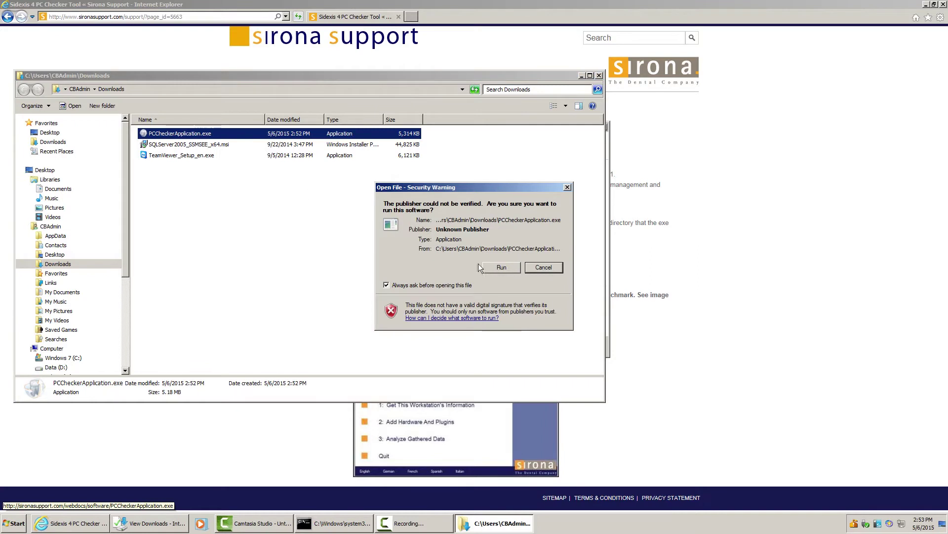
left_click(498, 268)
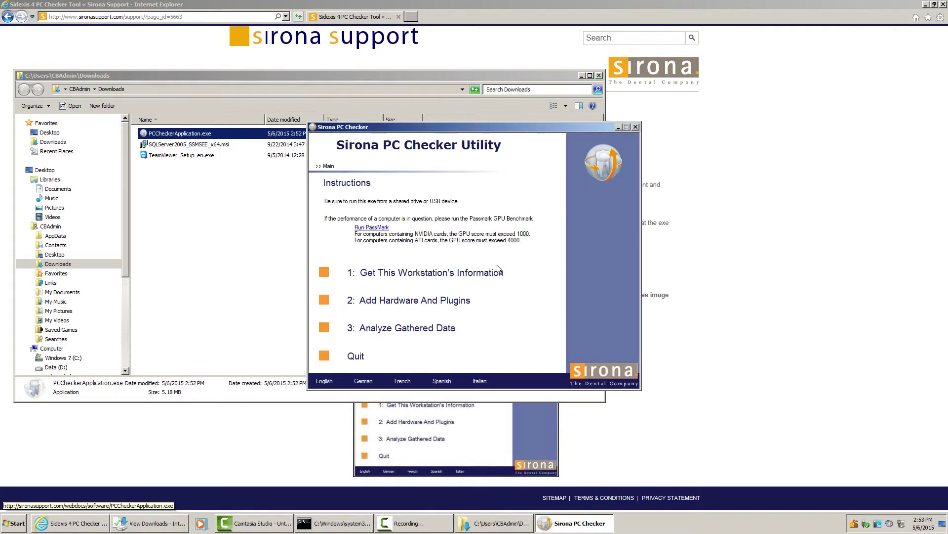
left_click(414, 274)
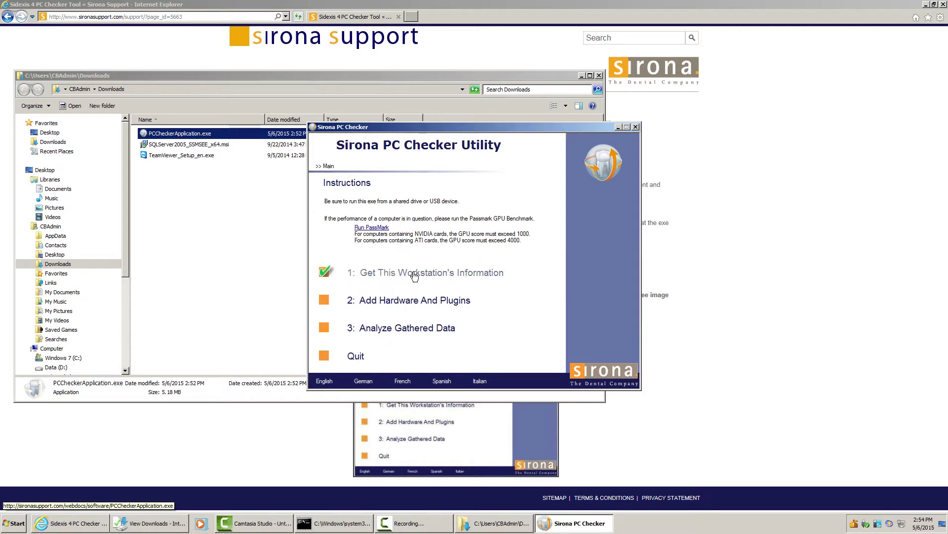
Save Eaglesoft Digital Integration Version 17 and above, Reporter and Orthophos XG3D Ready as hardware and plugins, and analyze the gathered data
left_click(407, 303)
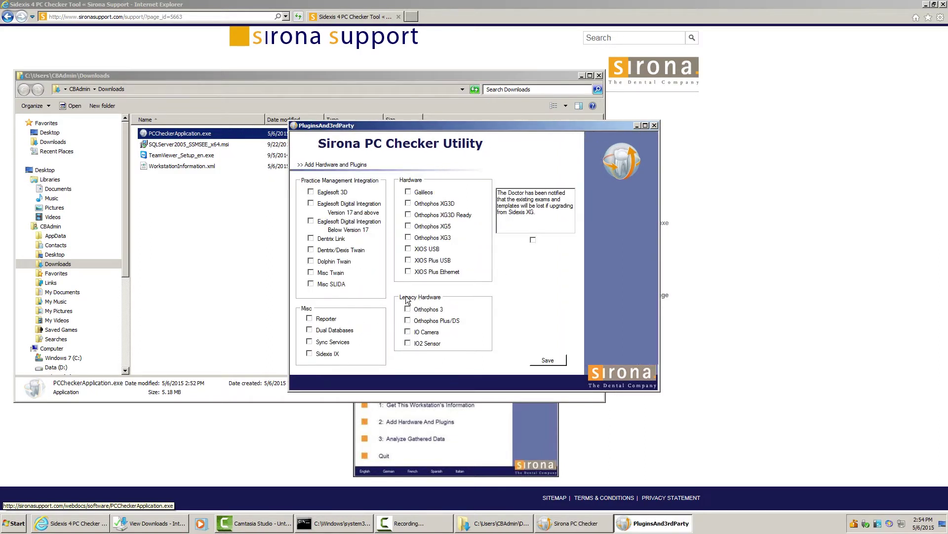
left_click(311, 203)
left_click(310, 319)
left_click(408, 214)
left_click(539, 361)
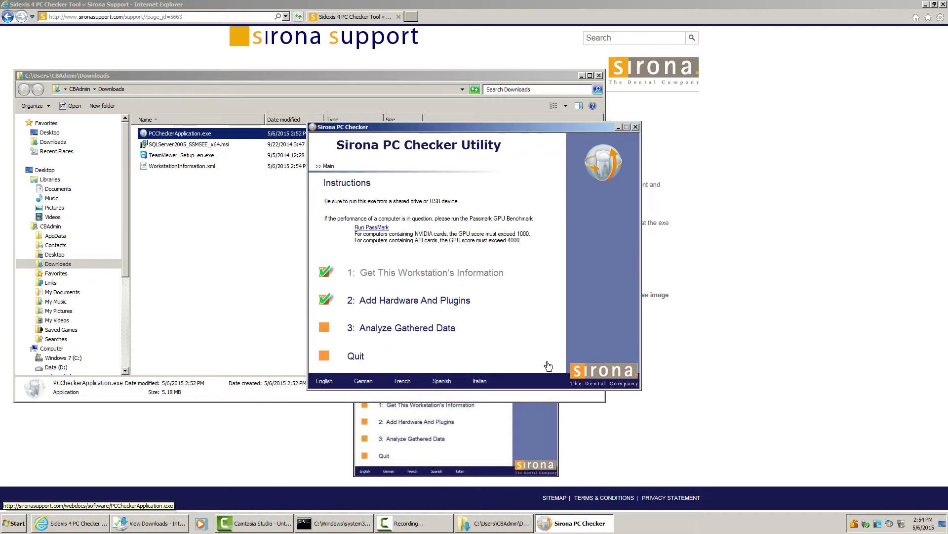
left_click(424, 331)
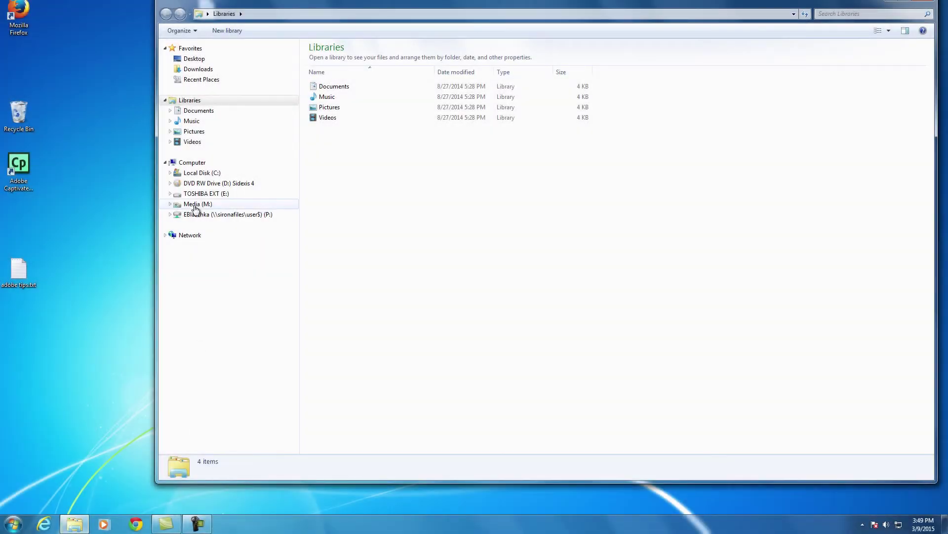
Create a new folder named Pdata on the TOSHIBA EXT drive
left_click(197, 194)
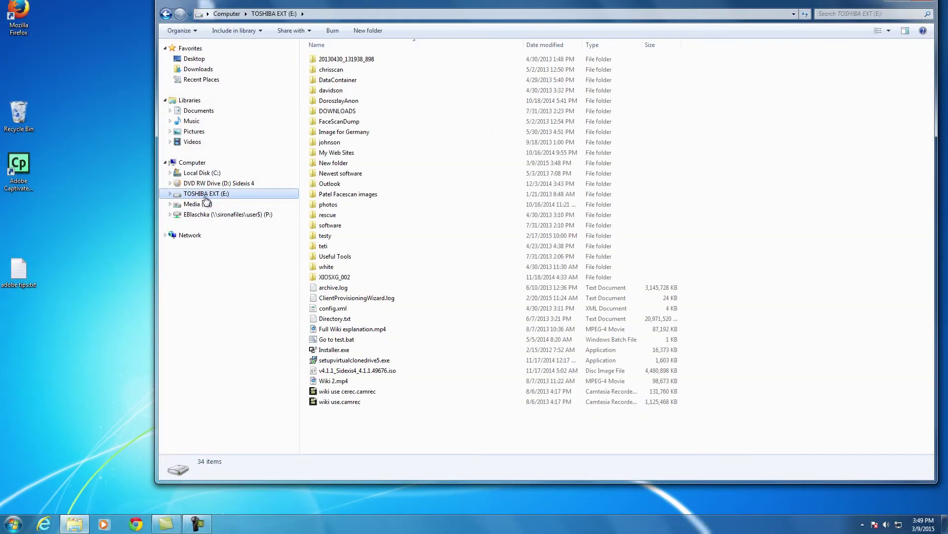
left_click(368, 31)
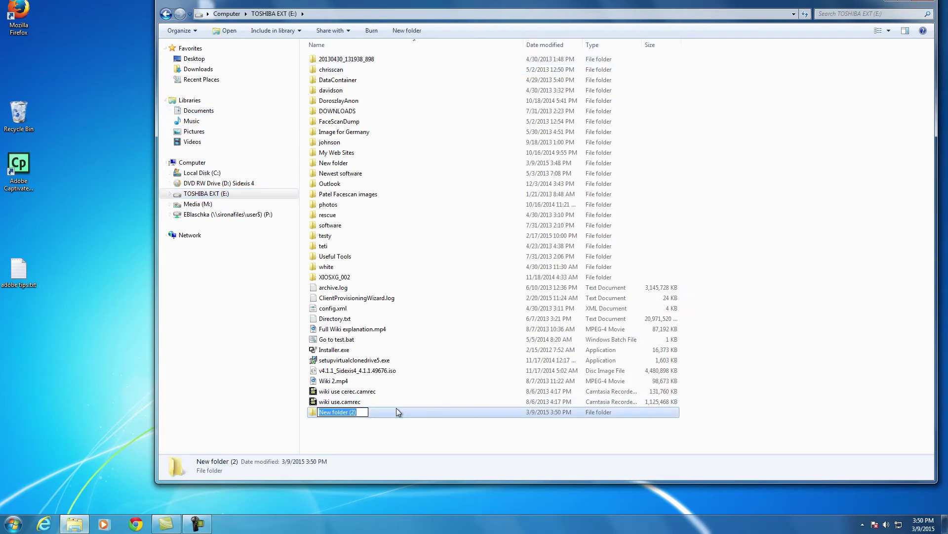
type("Pdata")
key("Return")
Share the Pdata folder through advanced sharing, allowing Everyone full control in the share permissions
right_click(342, 412)
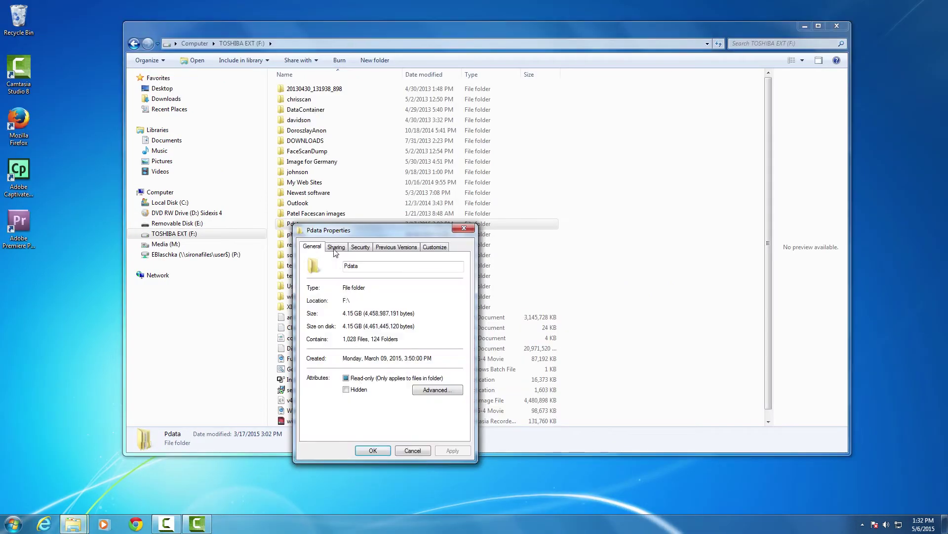
left_click(336, 247)
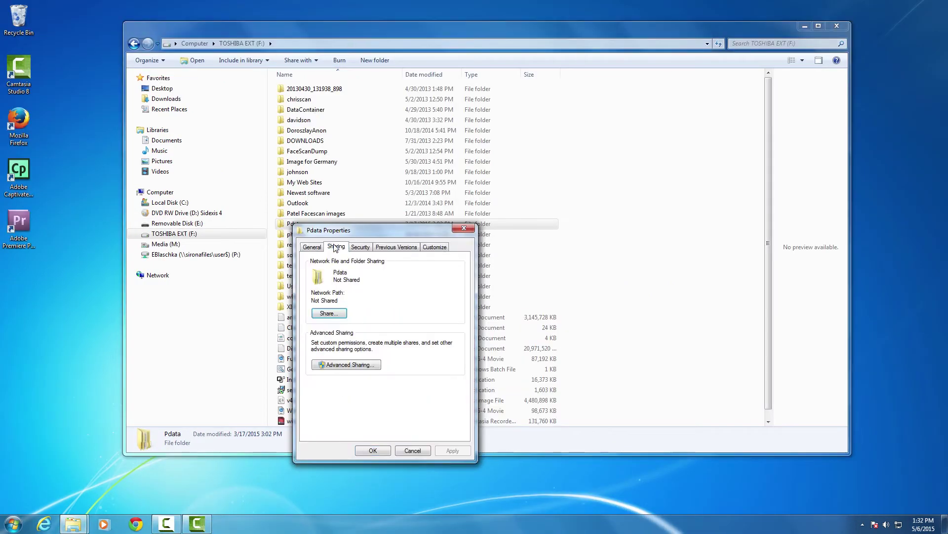
left_click(341, 364)
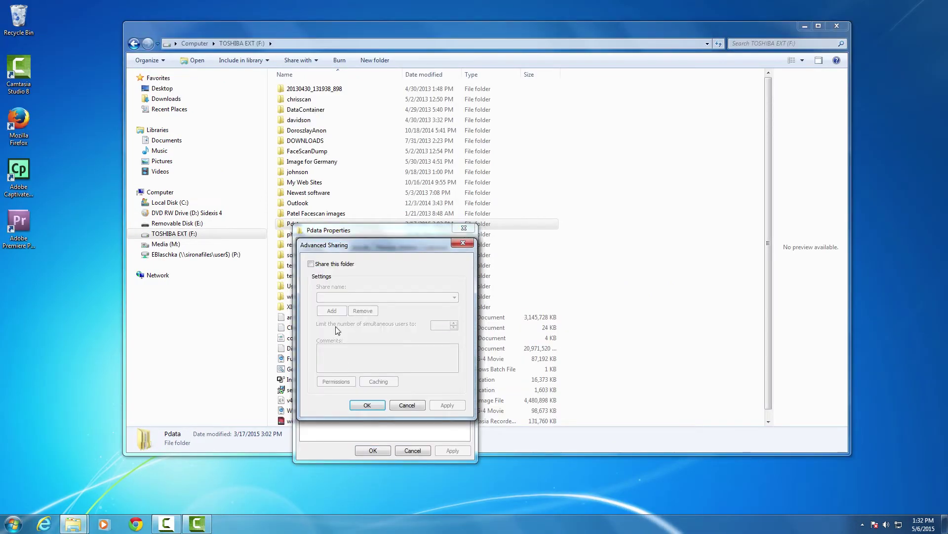
left_click(312, 264)
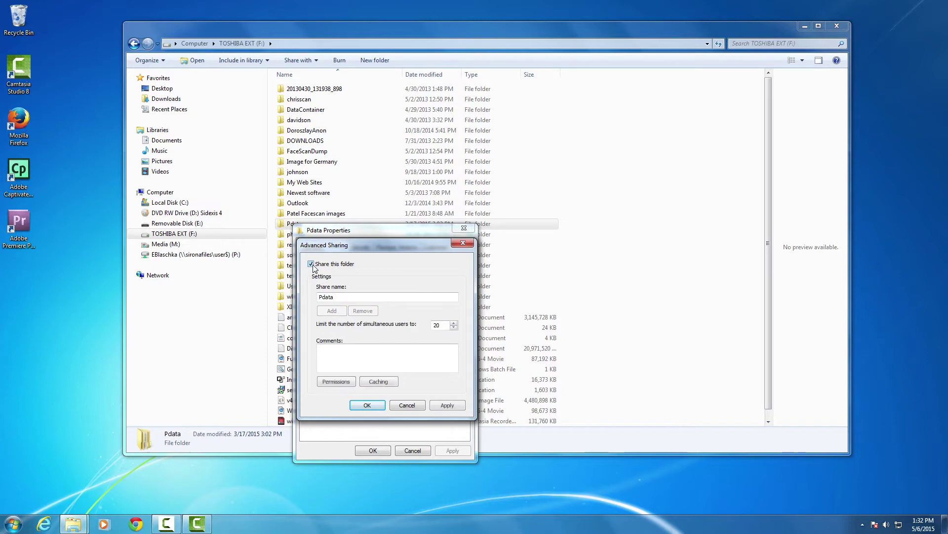
left_click(337, 382)
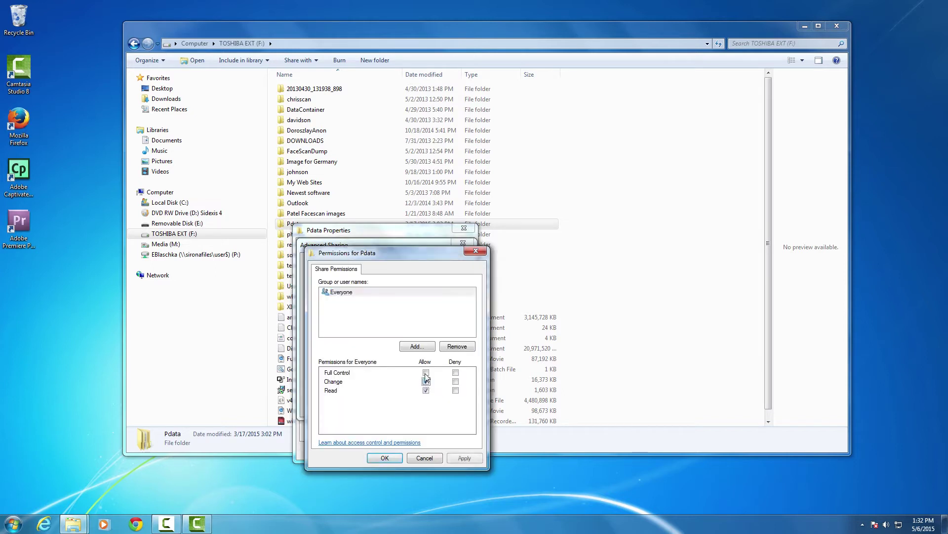
left_click(425, 373)
left_click(375, 458)
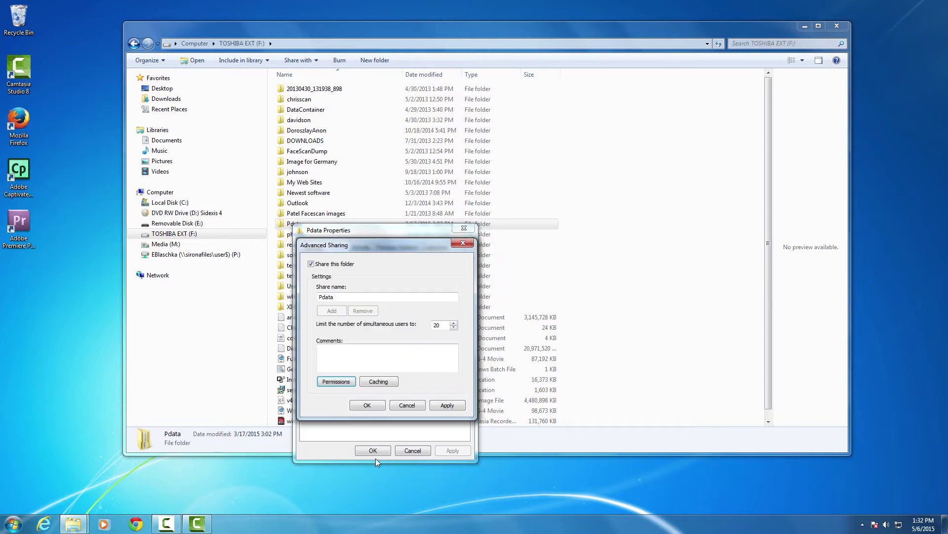
left_click(368, 405)
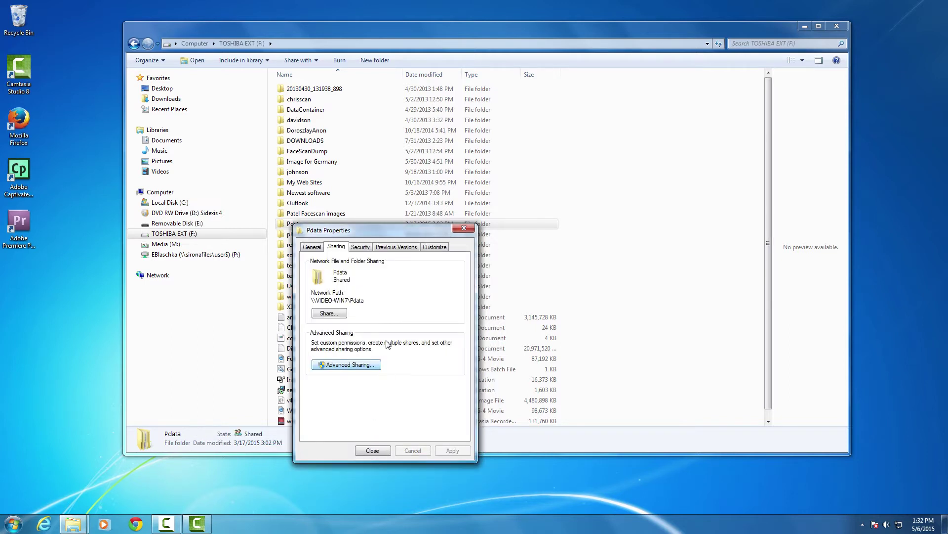
Allow the Users group Modify and Full control in the Pdata folder's security permissions
left_click(360, 247)
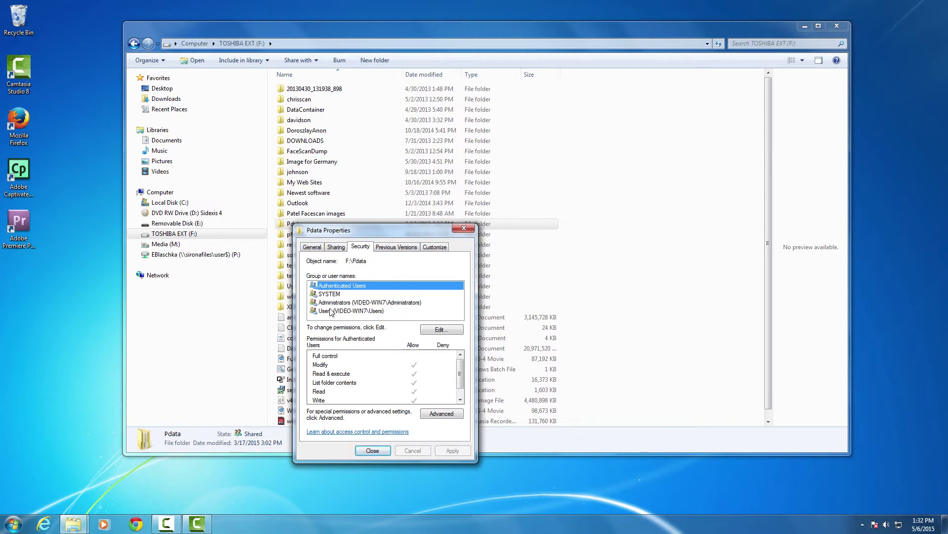
left_click(442, 329)
left_click(356, 347)
left_click(431, 415)
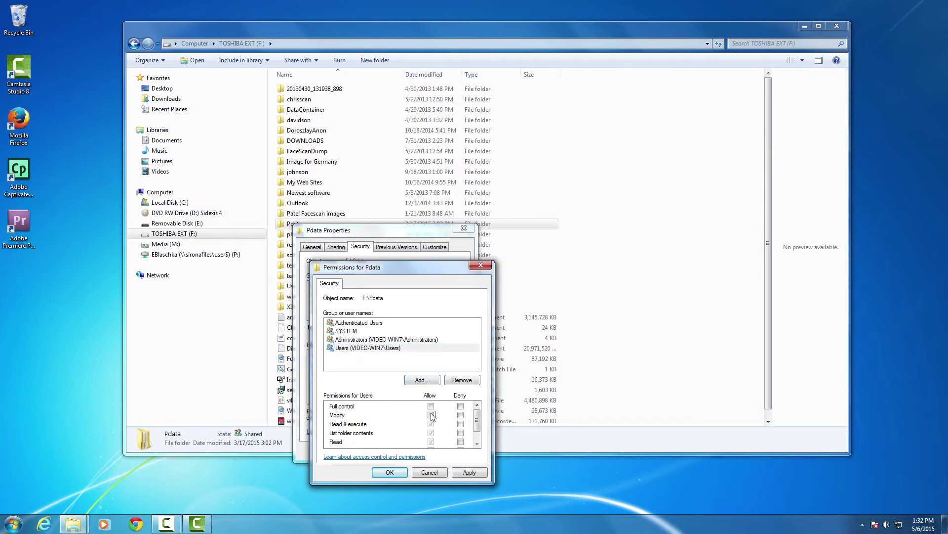
left_click(430, 407)
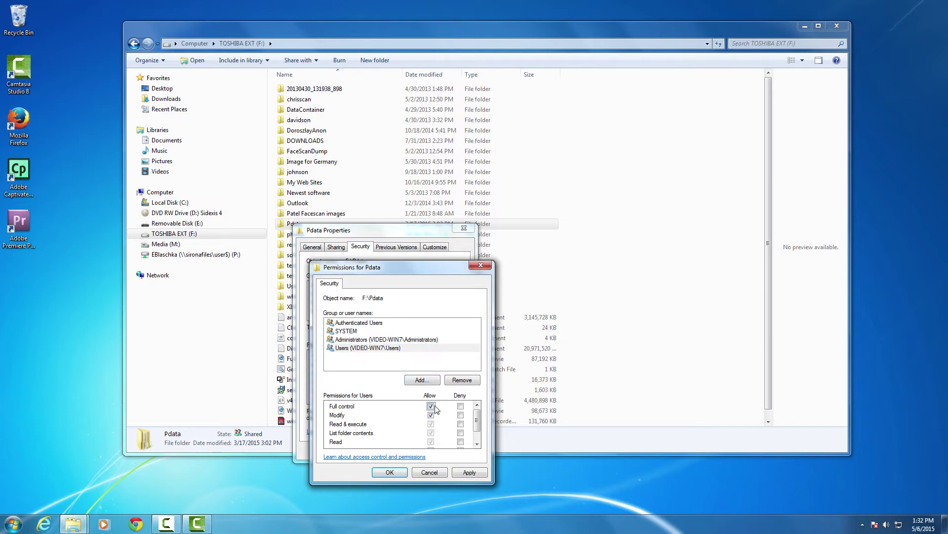
Add Everyone to the Pdata folder's security permissions with Modify and Full control allowed, and confirm the permissions
left_click(421, 380)
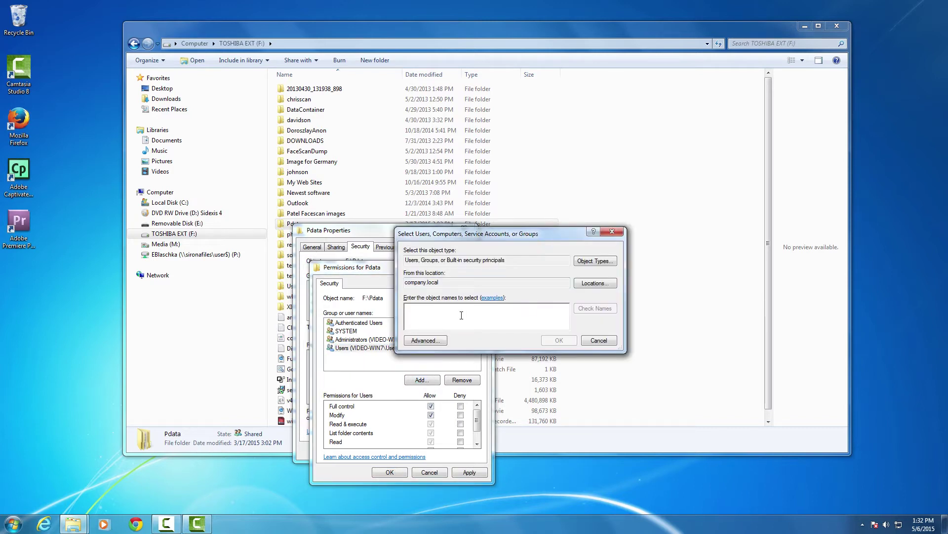
type("Everyone")
key("Return")
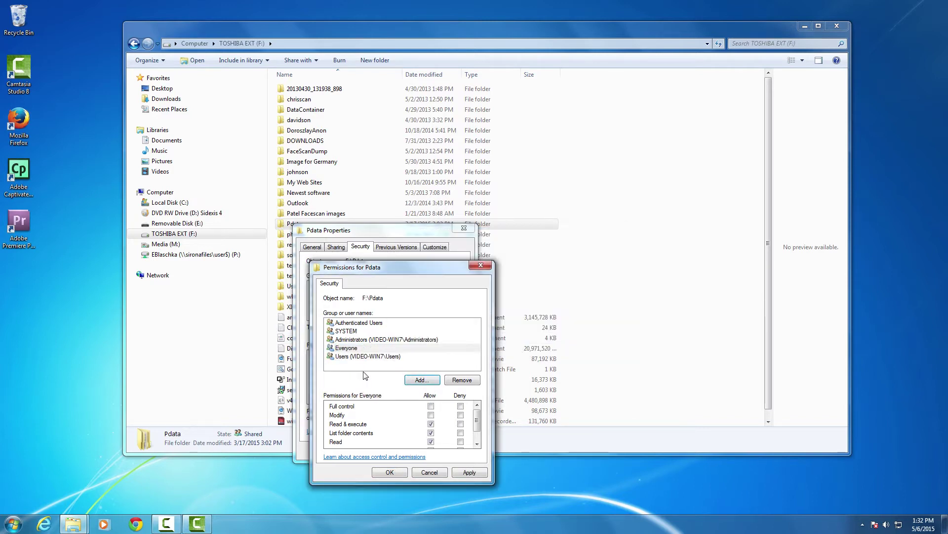
left_click(431, 415)
left_click(432, 407)
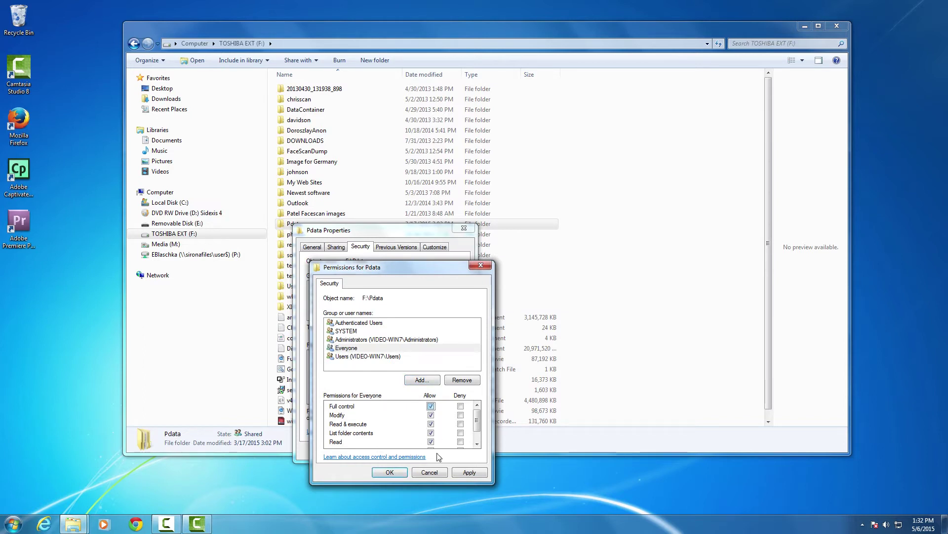
left_click(390, 472)
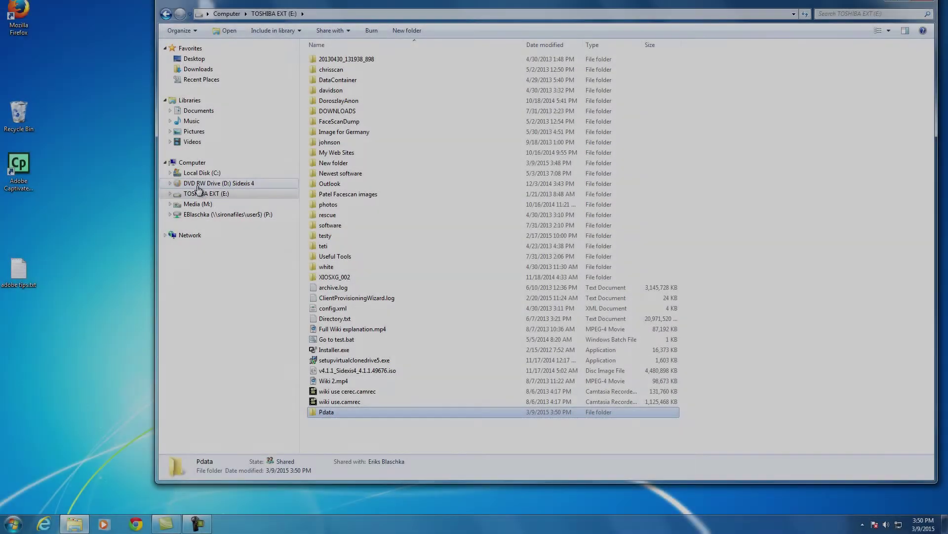
Copy all files and folders from the Sidexis 4 disc in the DVD RW drive (D:)
left_click(197, 185)
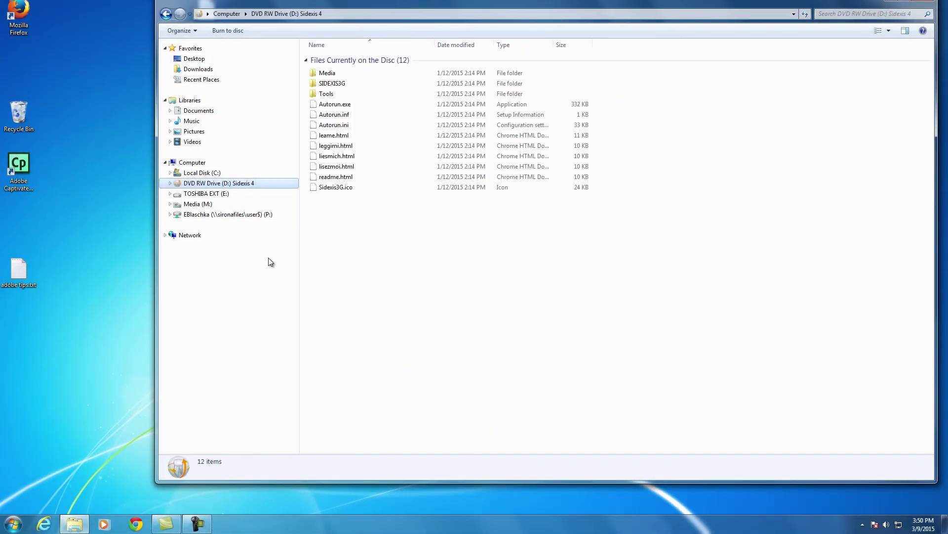
key("ctrl+a")
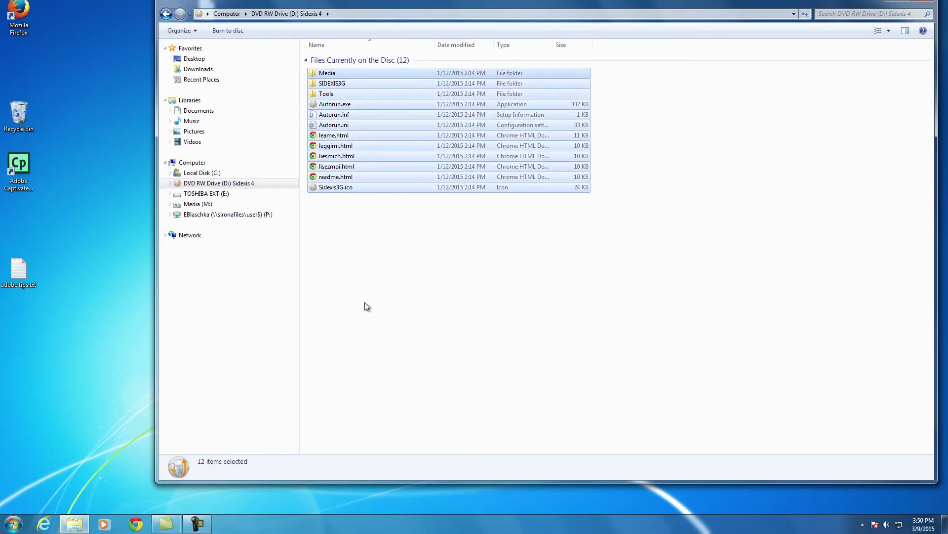
right_click(346, 166)
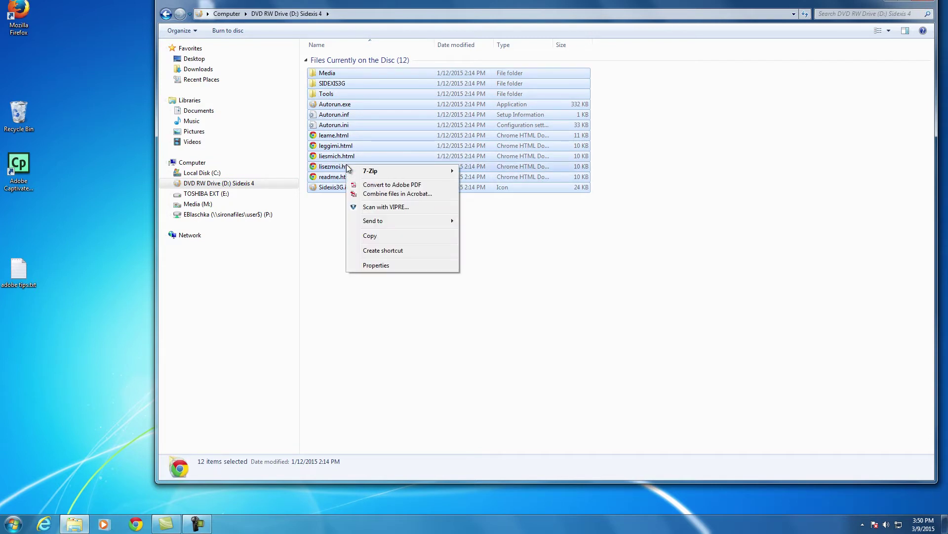
left_click(371, 236)
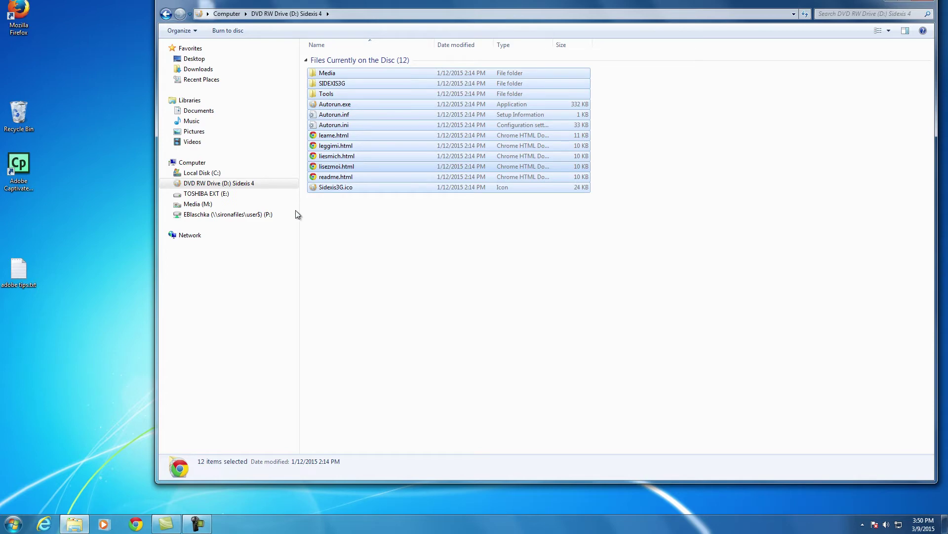
Create a folder named Sidexis 4 inside Pdata on the TOSHIBA EXT drive and paste the copied installation files into it
left_click(219, 195)
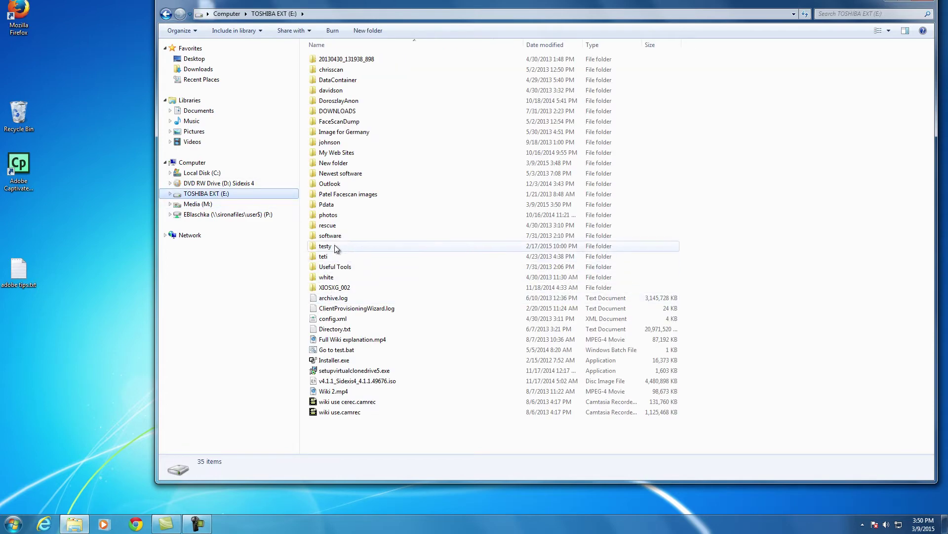
double_click(327, 205)
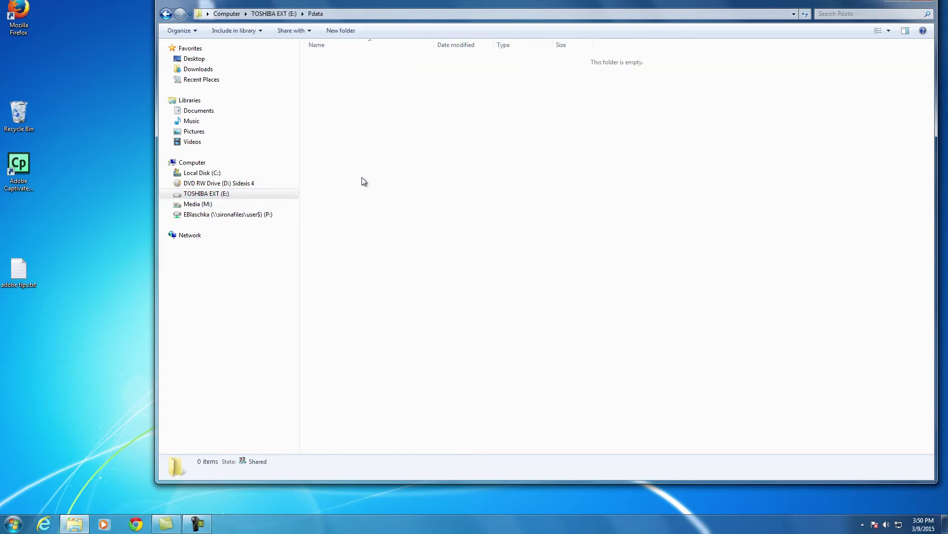
left_click(343, 33)
type("S")
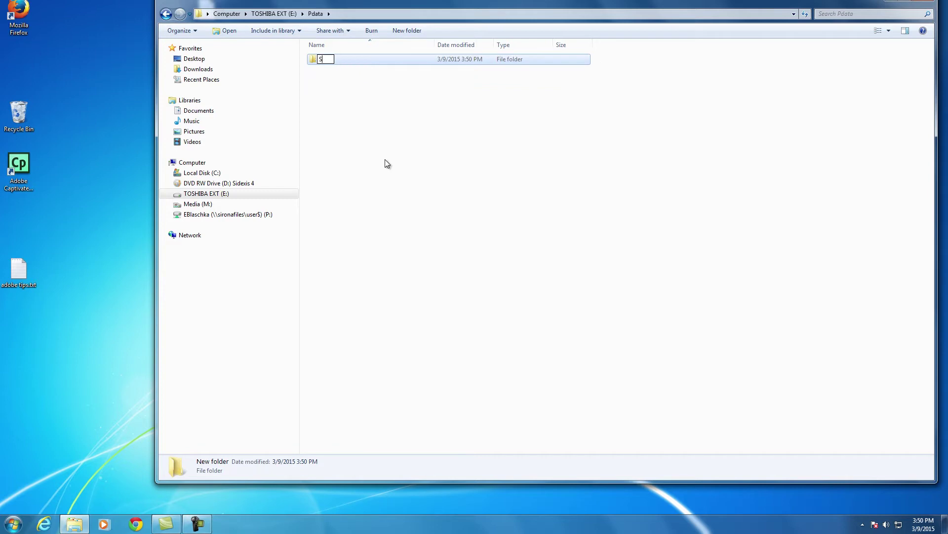
type("idexis 4")
key("Return")
key("Return")
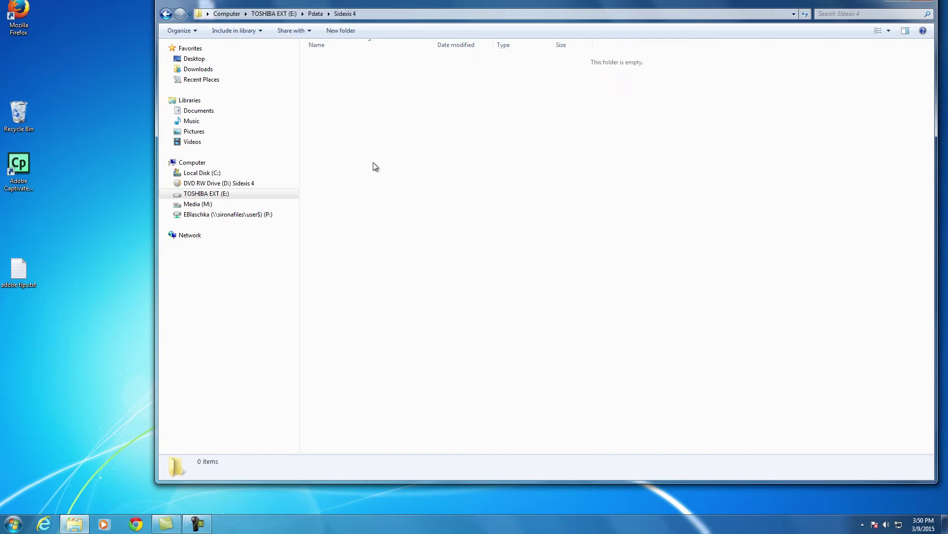
right_click(372, 162)
left_click(412, 232)
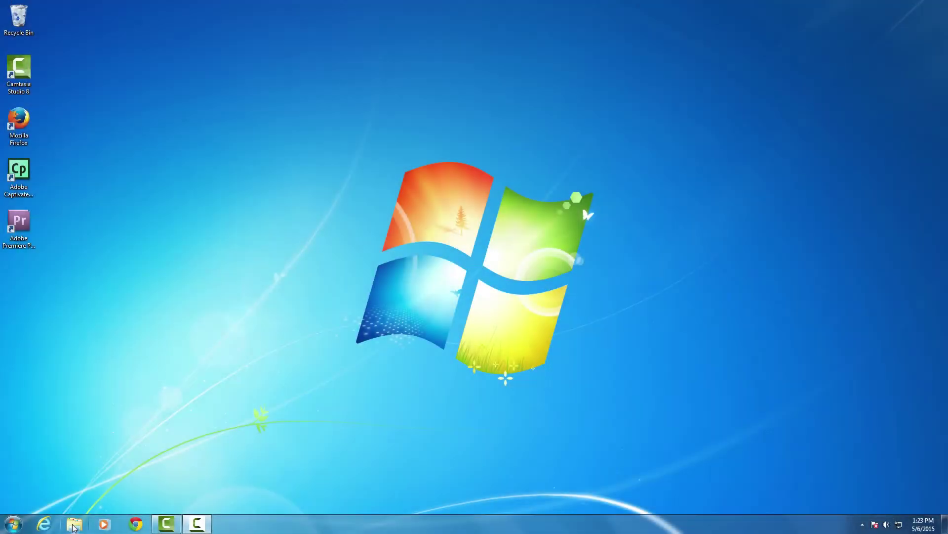
Run Autorun.exe as administrator from the Sidexis 4 folder inside Pdata on the TOSHIBA EXT drive
left_click(74, 523)
left_click(174, 233)
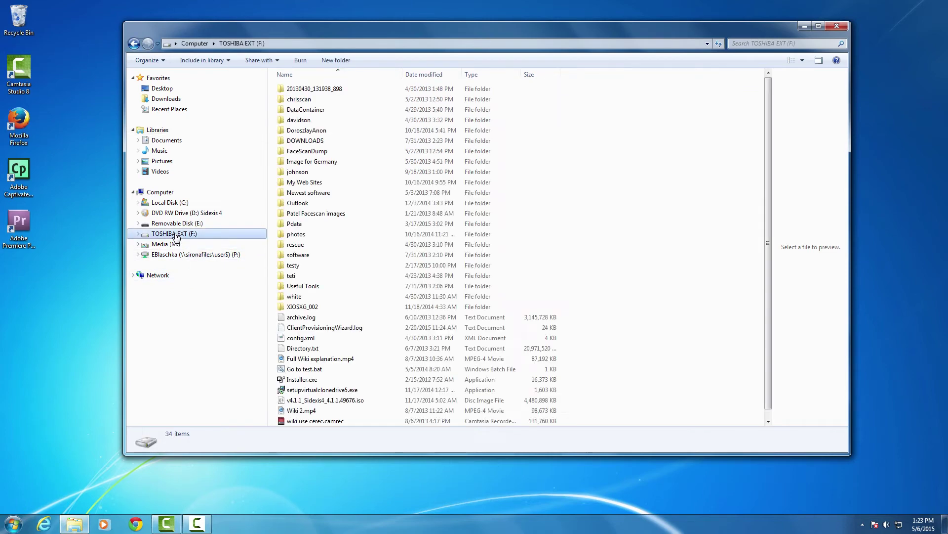
double_click(289, 228)
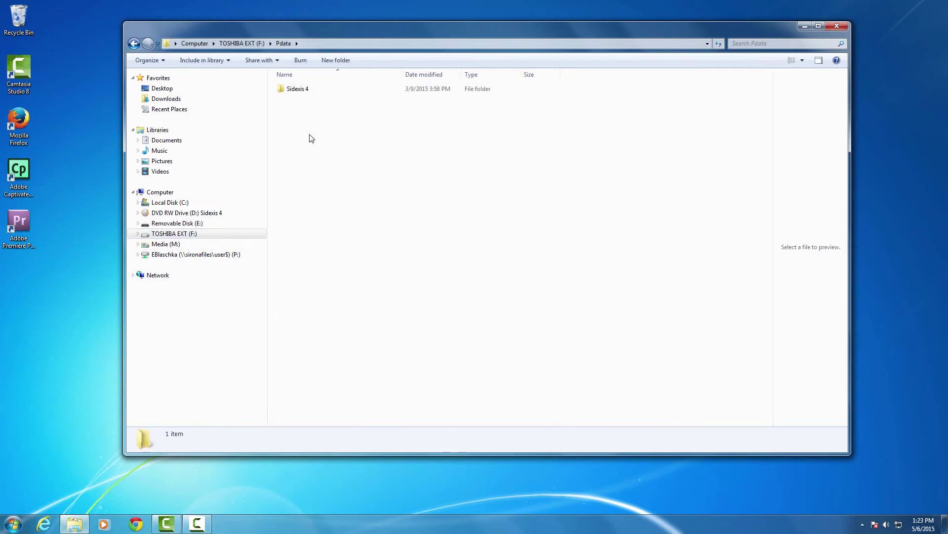
double_click(295, 91)
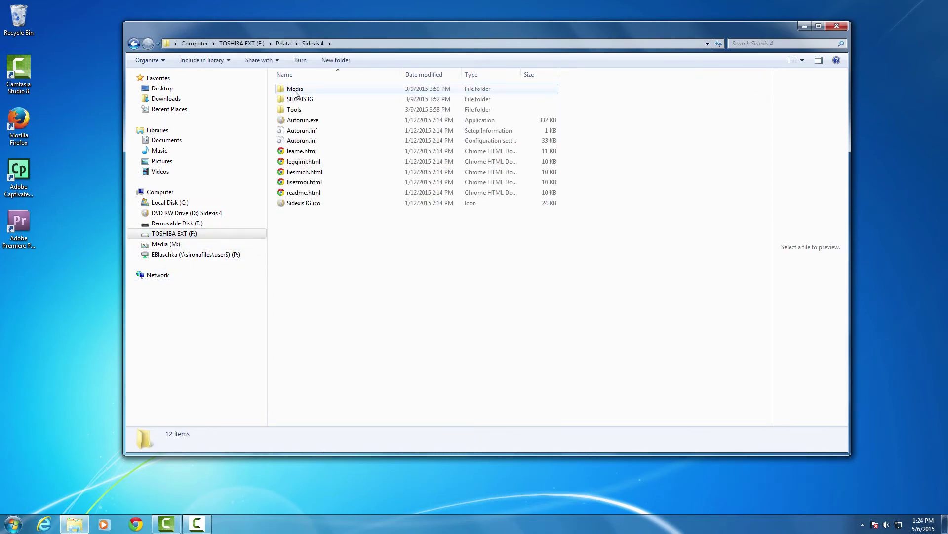
left_click(297, 121)
right_click(297, 122)
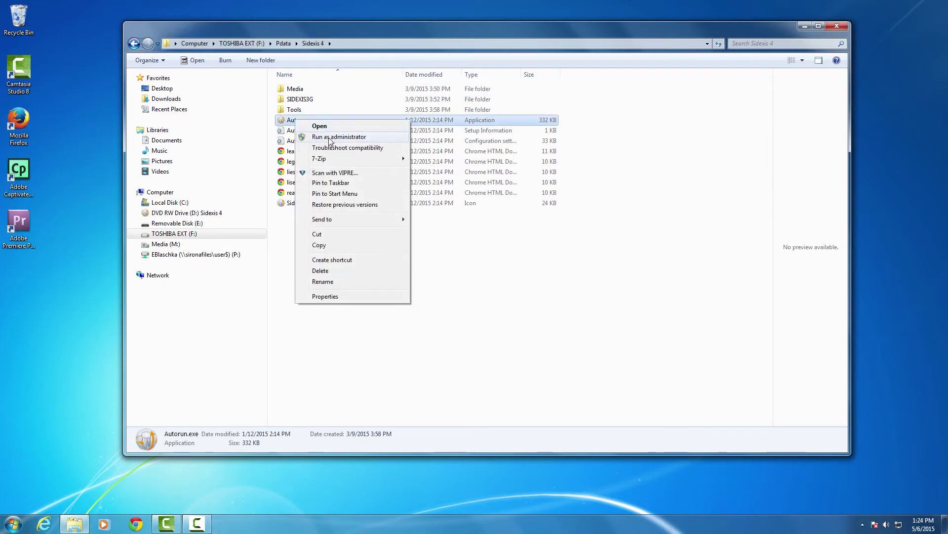
left_click(328, 139)
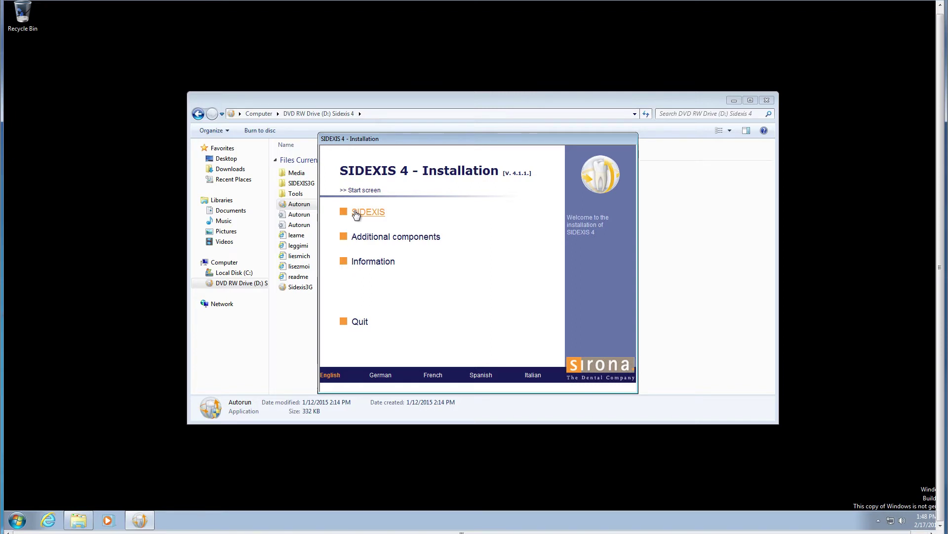
Start the MS SQL Server Express database installation from the installer's SIDEXIS section
left_click(356, 212)
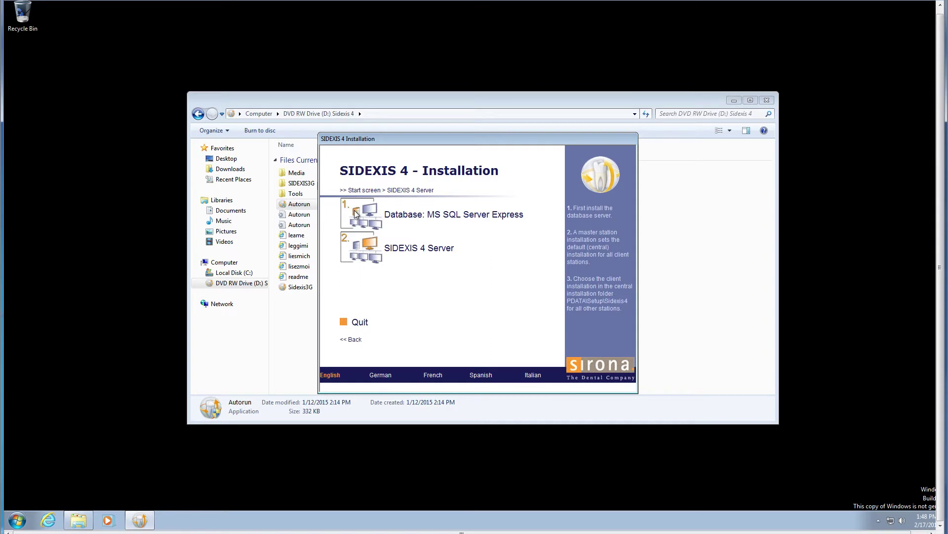
left_click(410, 216)
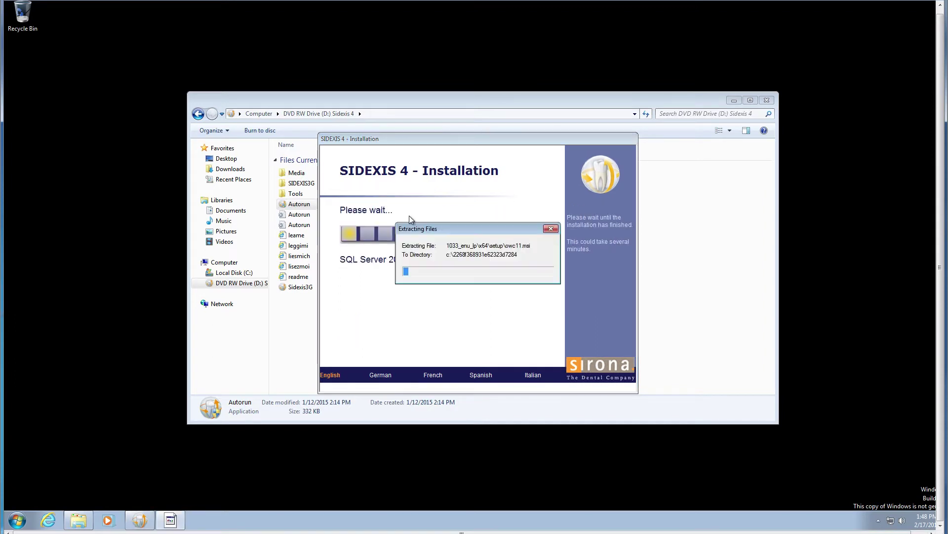
left_click_drag(451, 231, 434, 283)
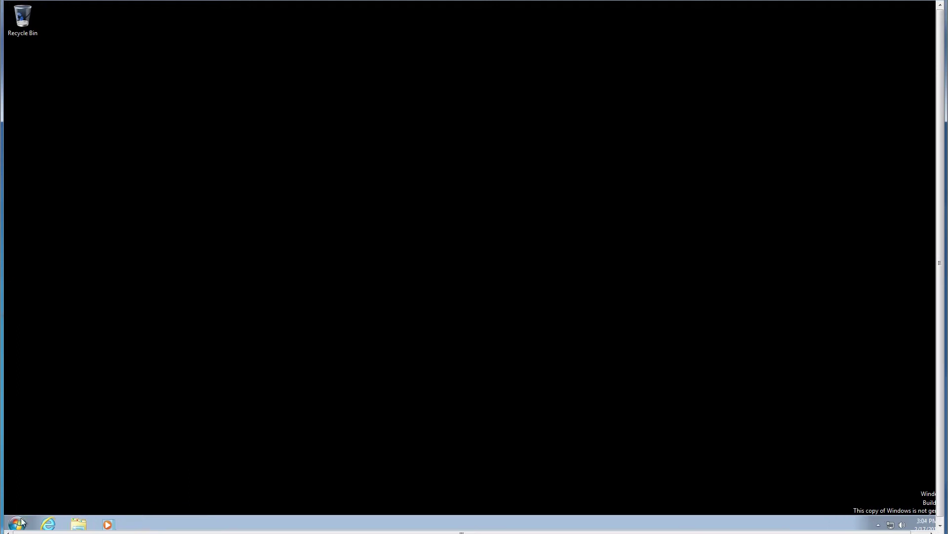
Search for sql among the installed programs and open SQL Server Configuration Manager, allowing it to run
left_click(18, 520)
type("sql")
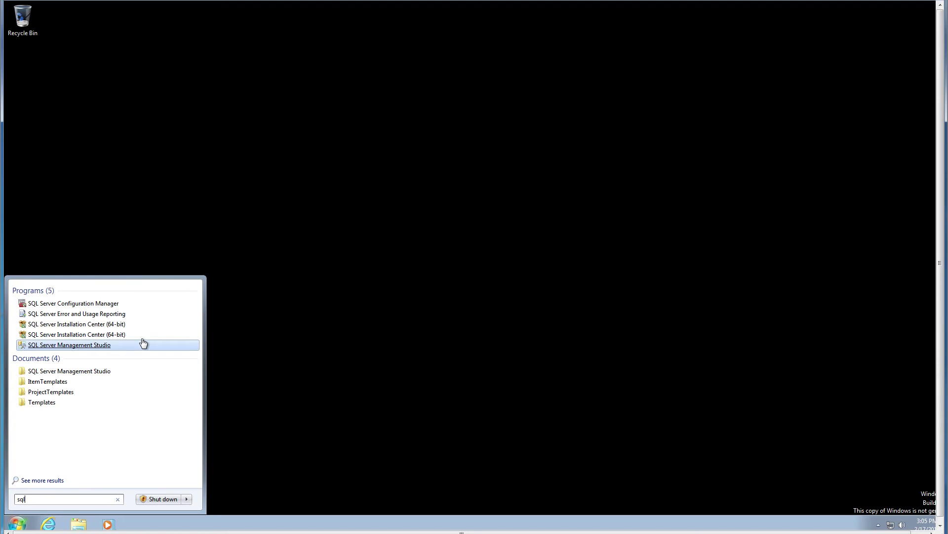
left_click(101, 303)
left_click(169, 405)
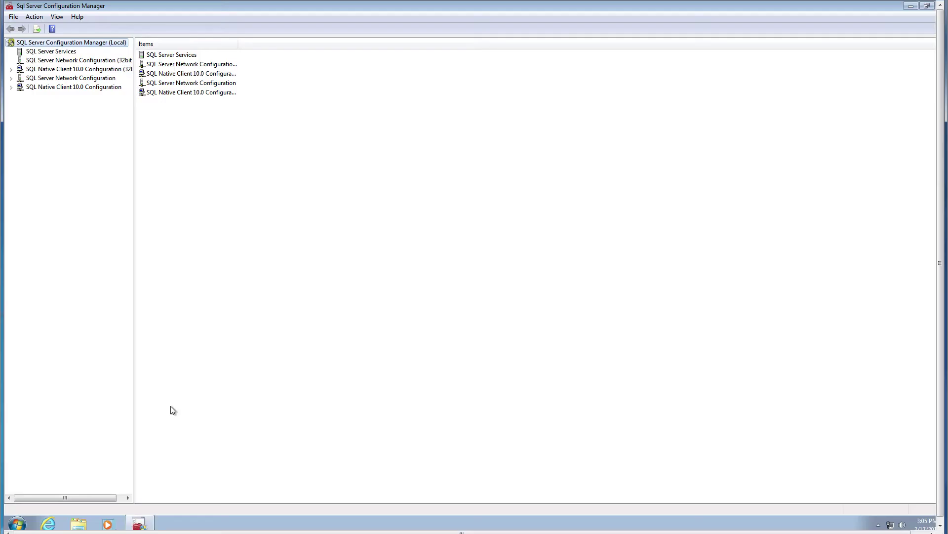
Restart the SQL Server (SIDEXIS_SQL) service under SQL Server Services
left_click(35, 52)
left_click_drag(199, 44, 285, 48)
left_click(182, 56)
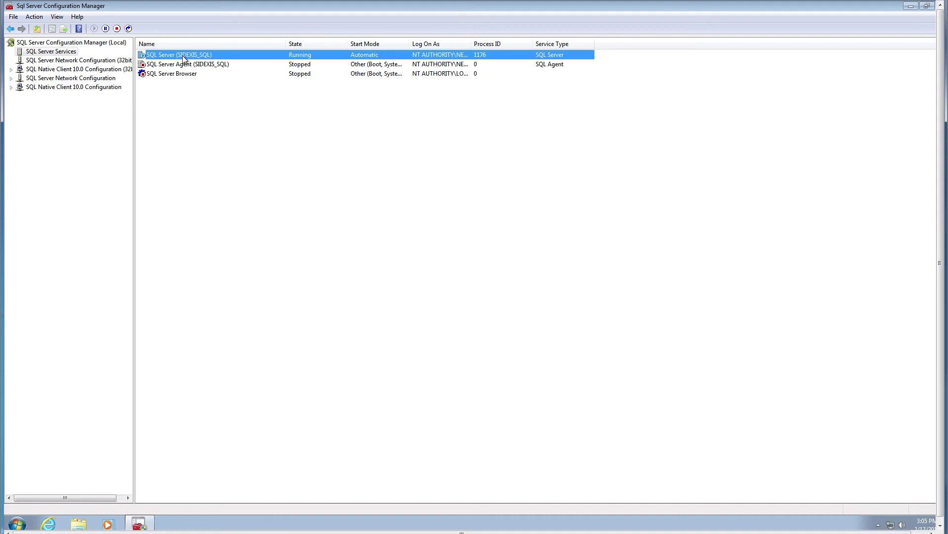
right_click(182, 56)
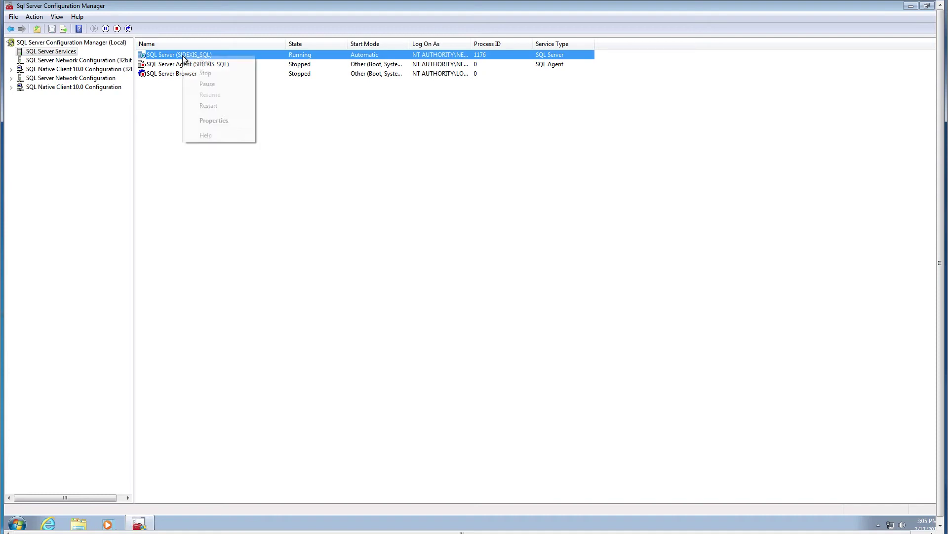
left_click(224, 105)
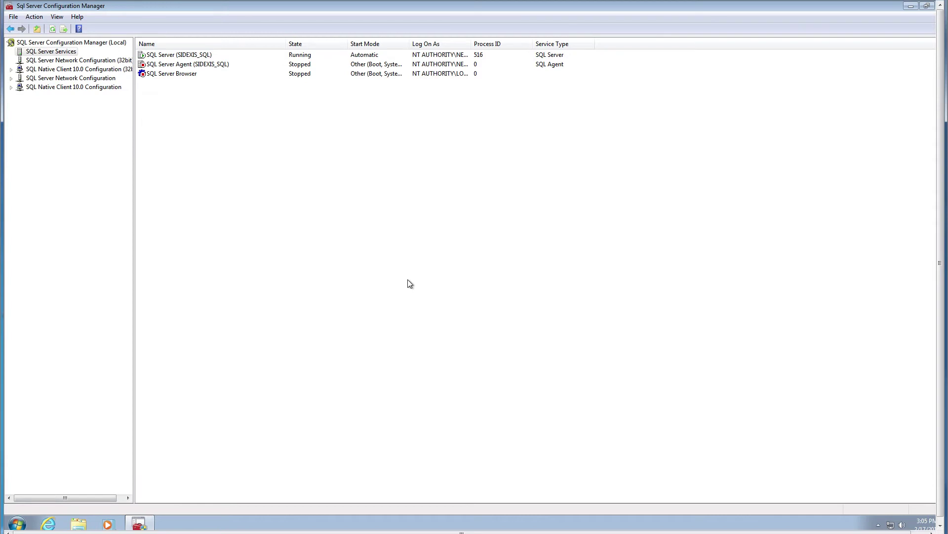
Set the SQL Server Browser service's start mode to Automatic and start the service
right_click(162, 74)
left_click(198, 140)
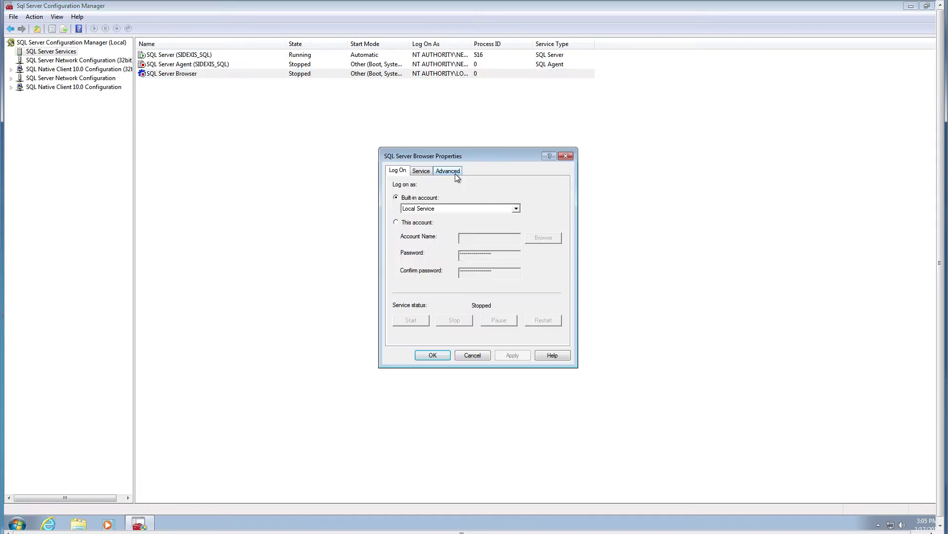
left_click(423, 170)
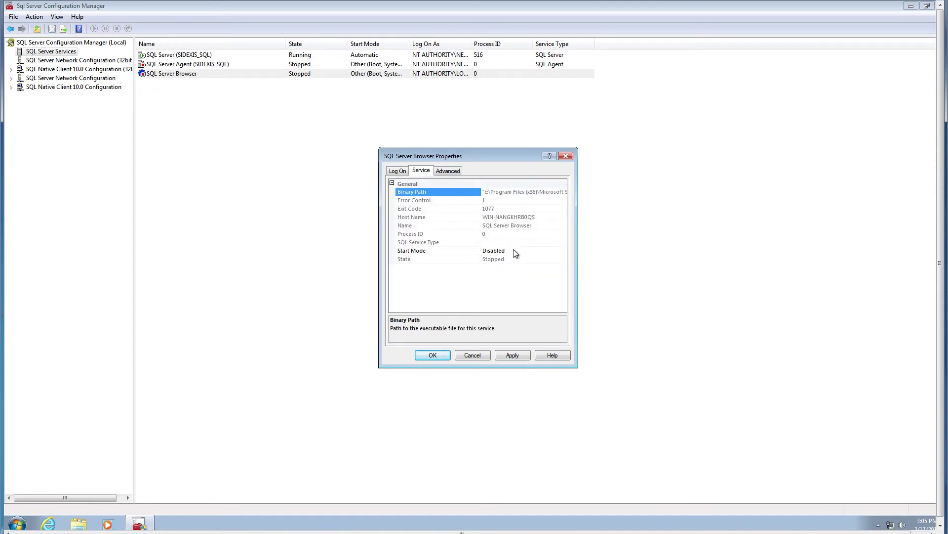
left_click(514, 250)
left_click(509, 263)
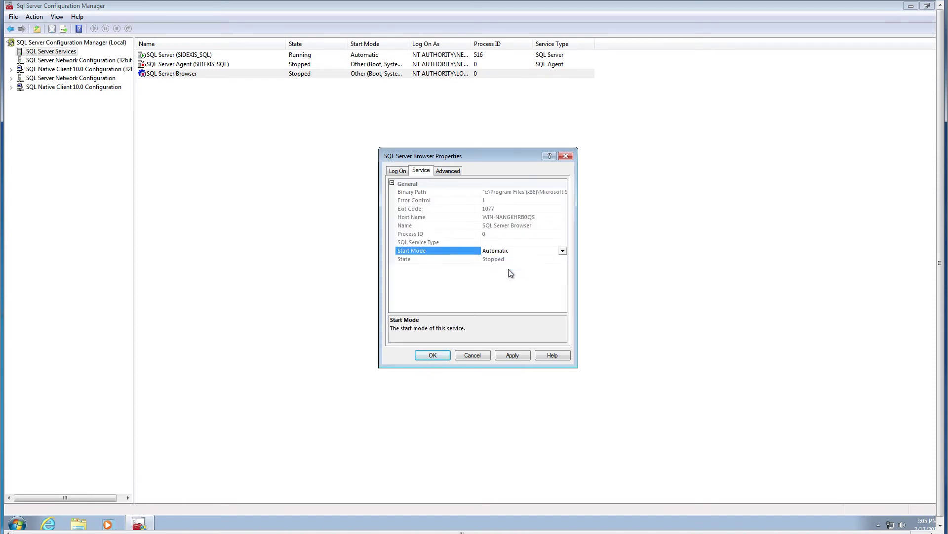
left_click(433, 355)
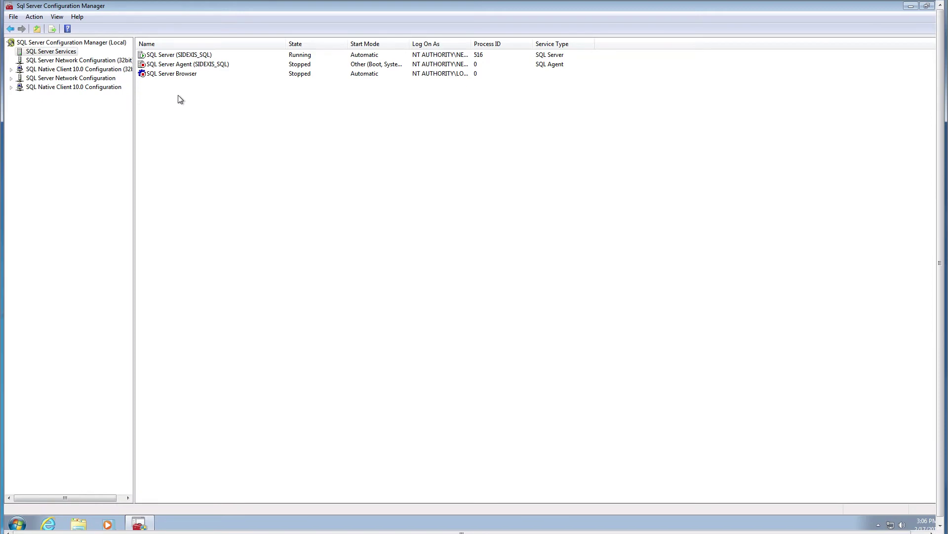
right_click(170, 74)
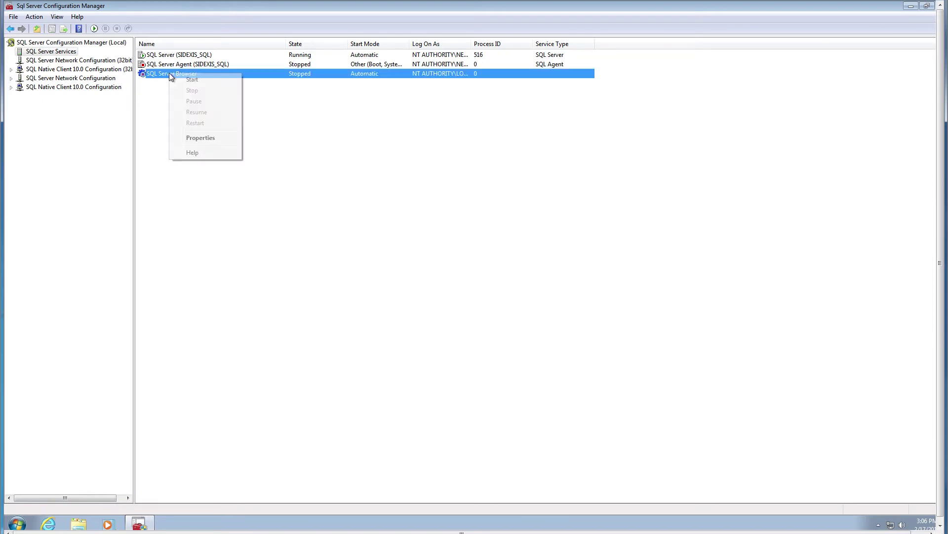
left_click(211, 79)
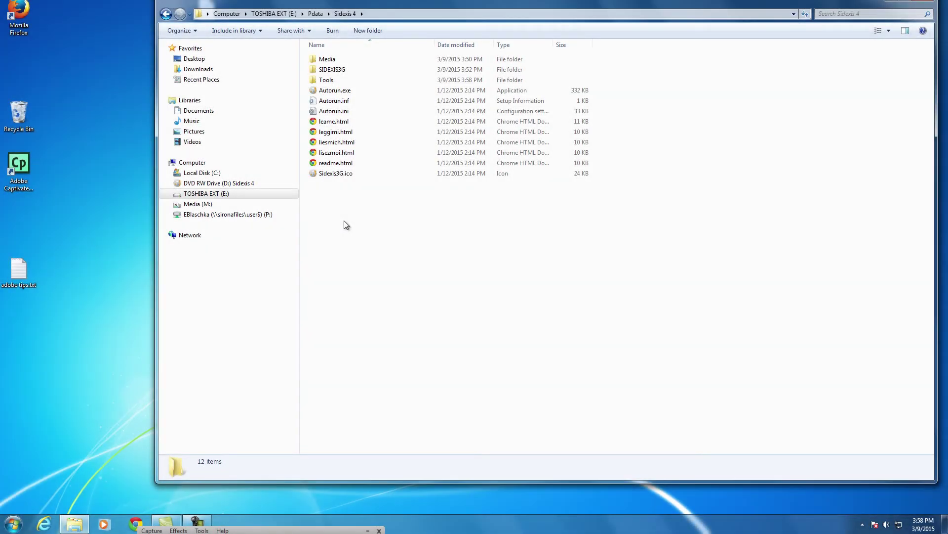
Run Autorun.exe from the Sidexis 4 folder as administrator and start the SIDEXIS 4 Server installation
left_click(327, 91)
right_click(327, 91)
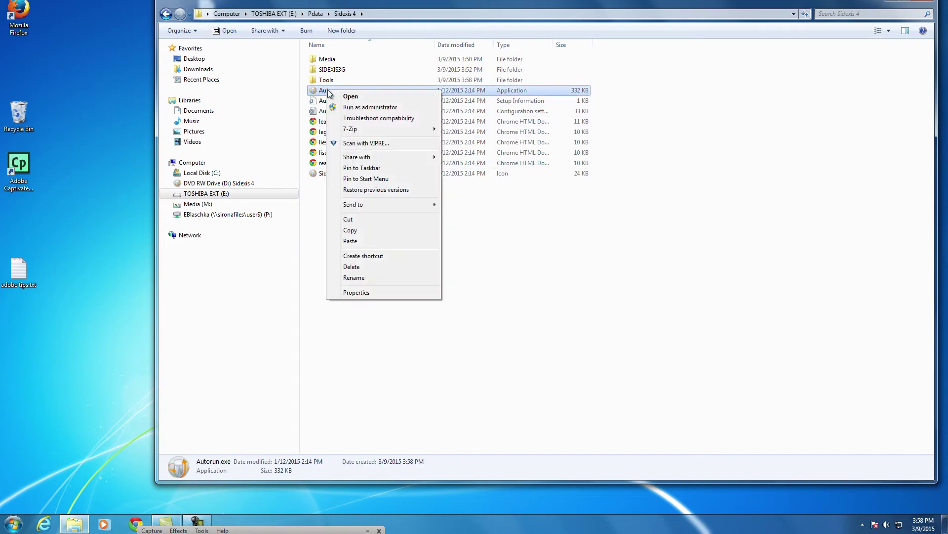
left_click(372, 109)
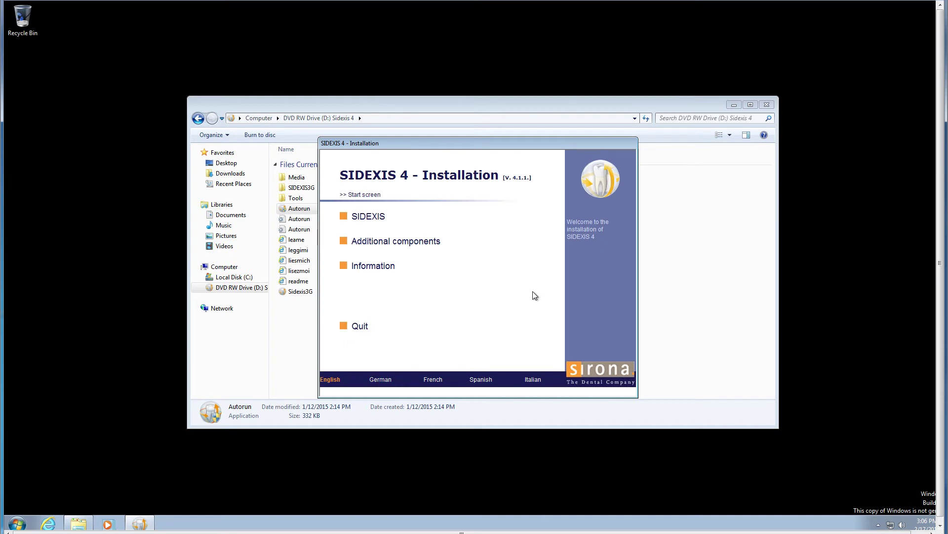
left_click(369, 217)
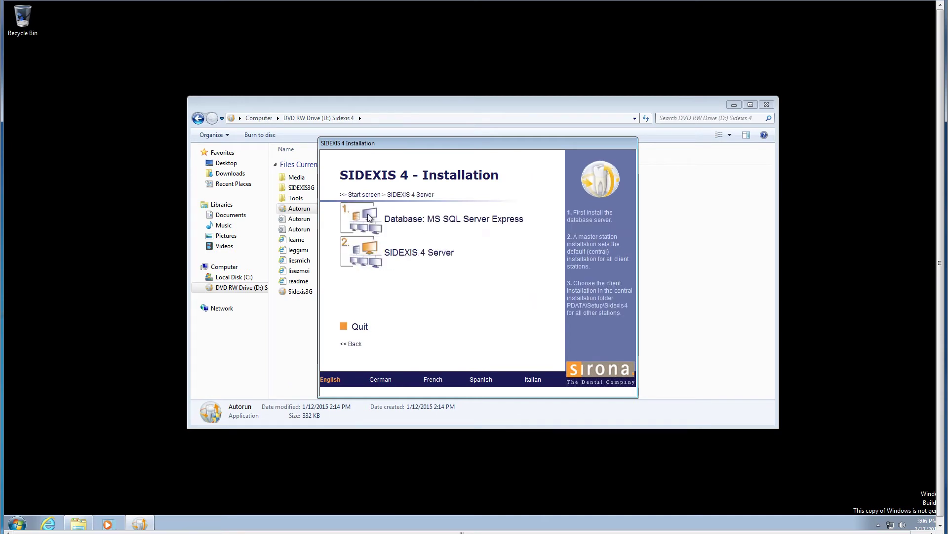
left_click(422, 253)
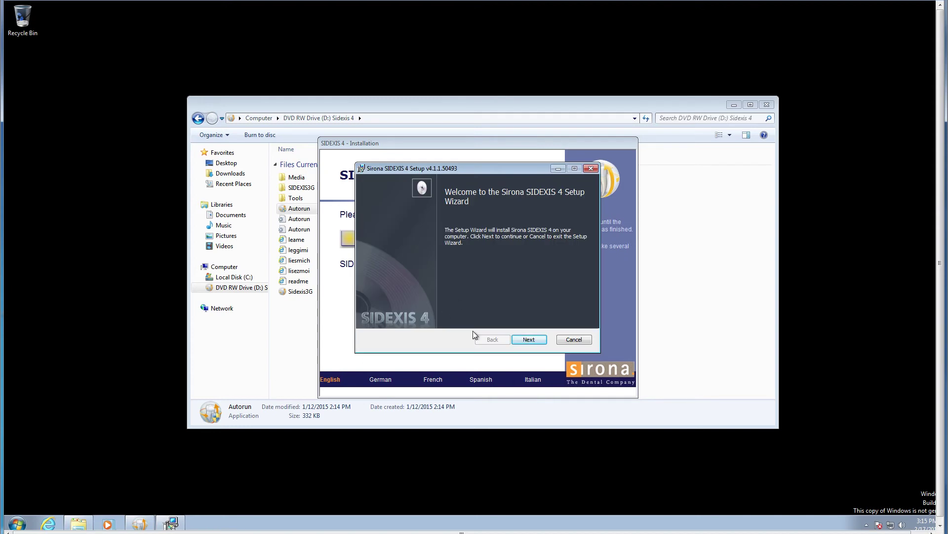
Accept the SIDEXIS 4 license agreement and install to the default folder C:\Program Files\Sirona\SIDEXIS4\
left_click(520, 341)
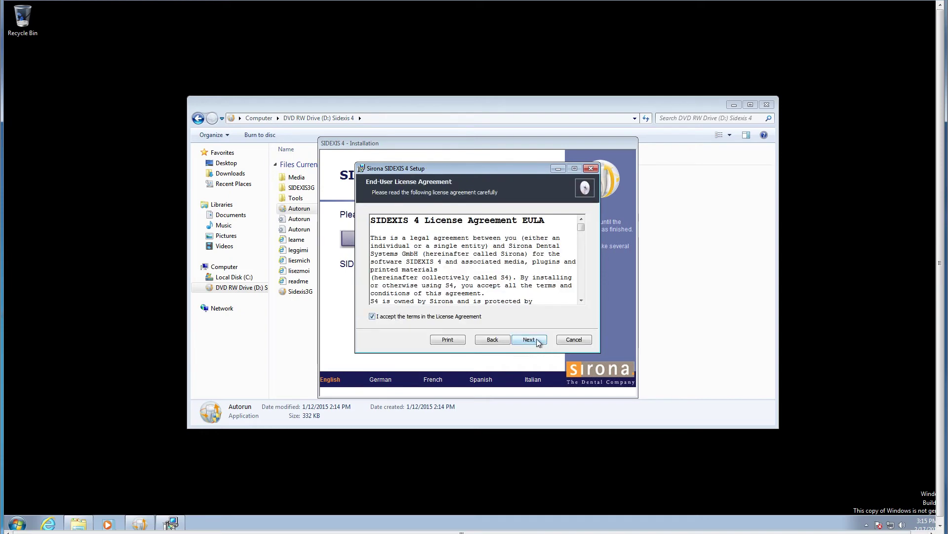
left_click(536, 339)
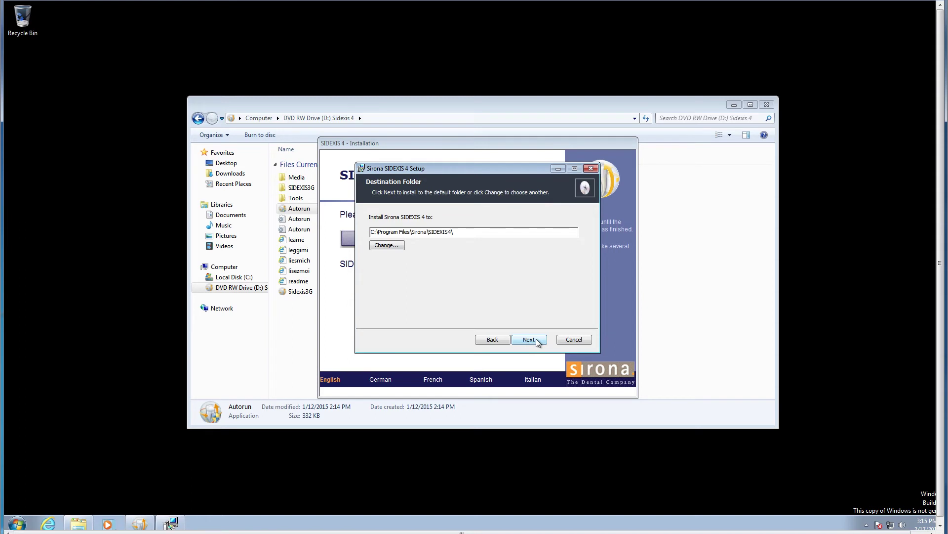
left_click(536, 339)
left_click(535, 339)
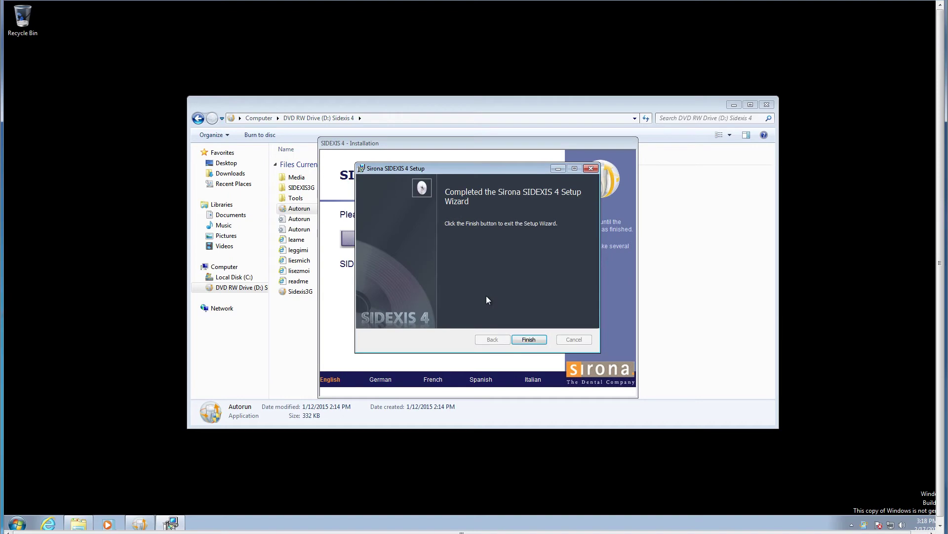
Finish the SIDEXIS 4 setup wizard and start ServerProvisioningWizard from C:\Program Files\Sirona\SIDEXIS4\Installation\Provisioning
left_click(531, 340)
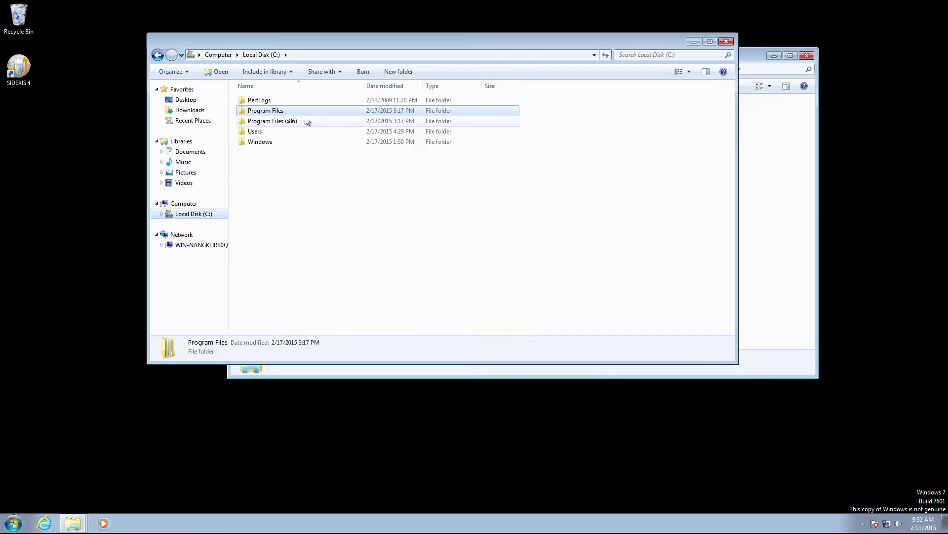
double_click(264, 113)
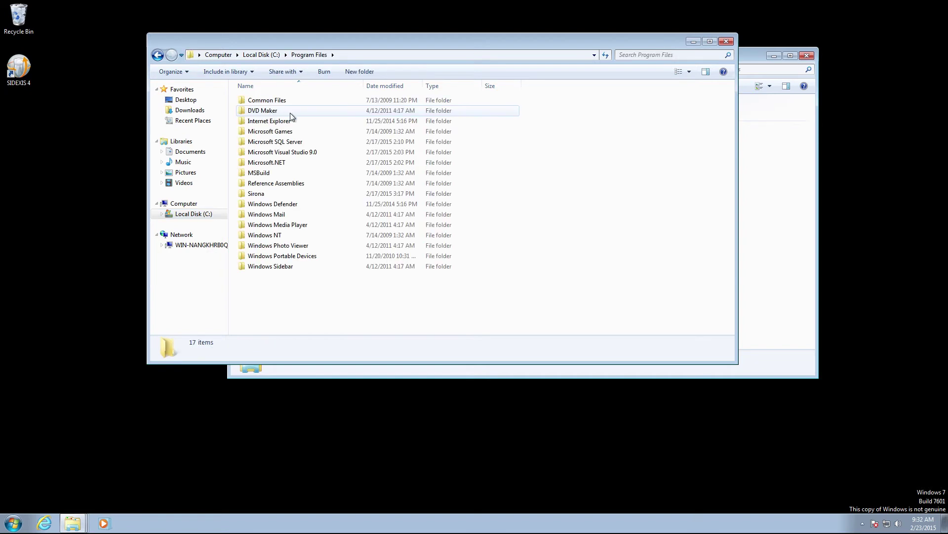
double_click(257, 195)
double_click(254, 101)
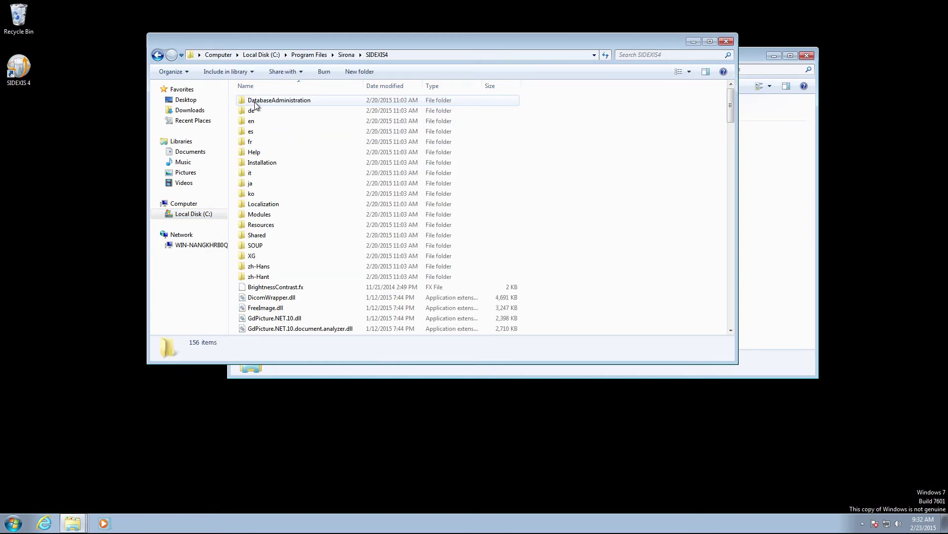
double_click(255, 164)
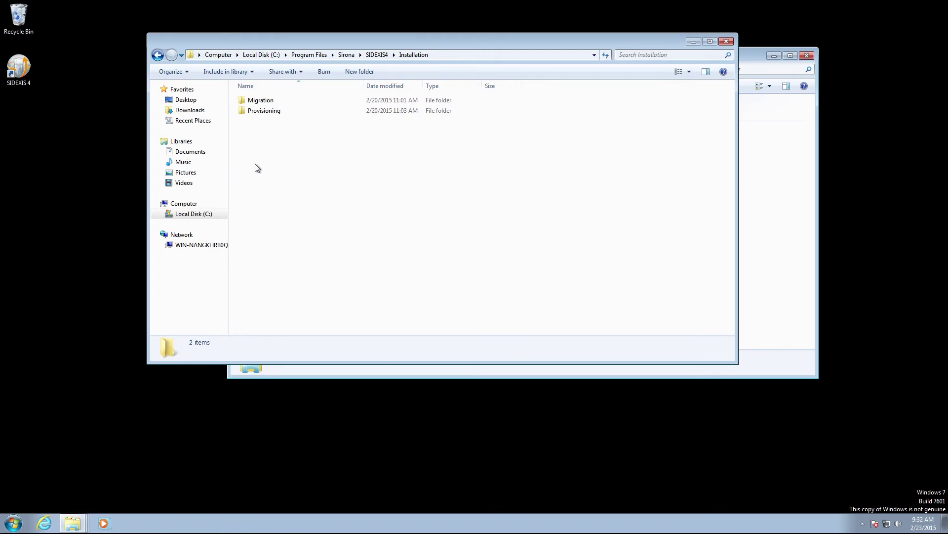
left_click(256, 114)
double_click(256, 113)
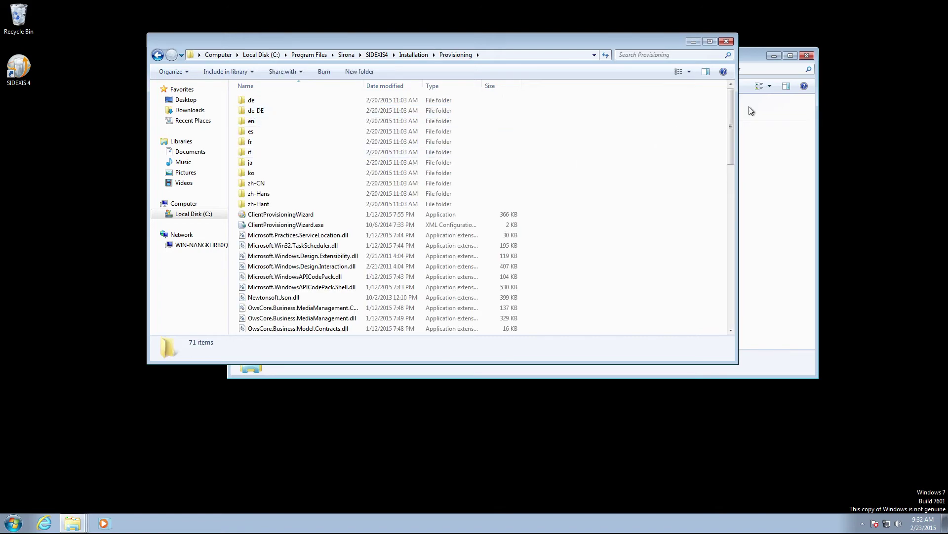
left_click_drag(731, 104, 739, 241)
left_click(303, 256)
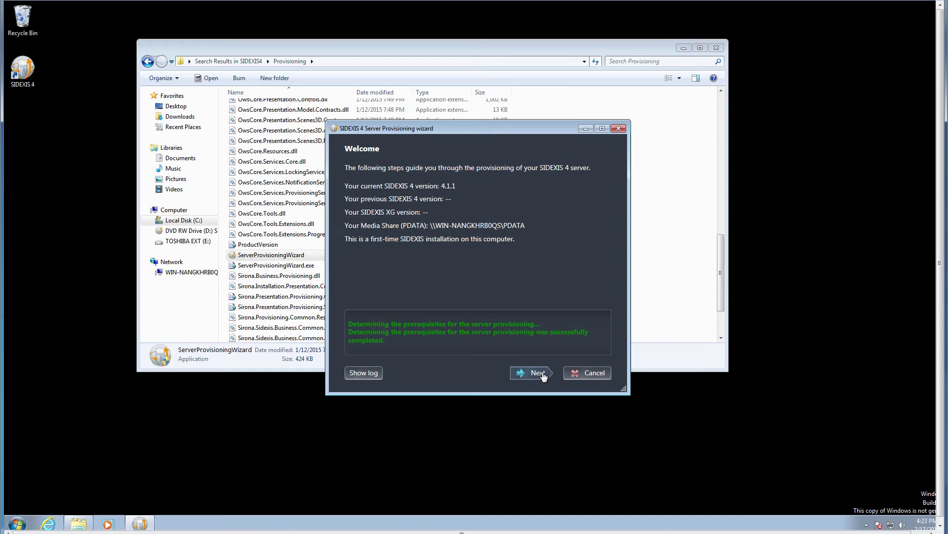
Set the PDATA media share on this computer to the folder E:\pdata in the Server Provisioning wizard
left_click(543, 375)
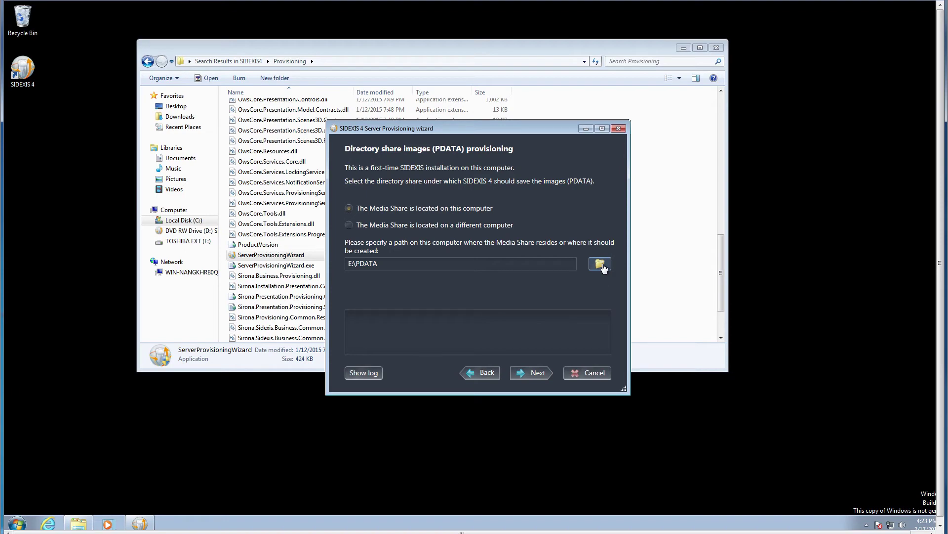
left_click(600, 264)
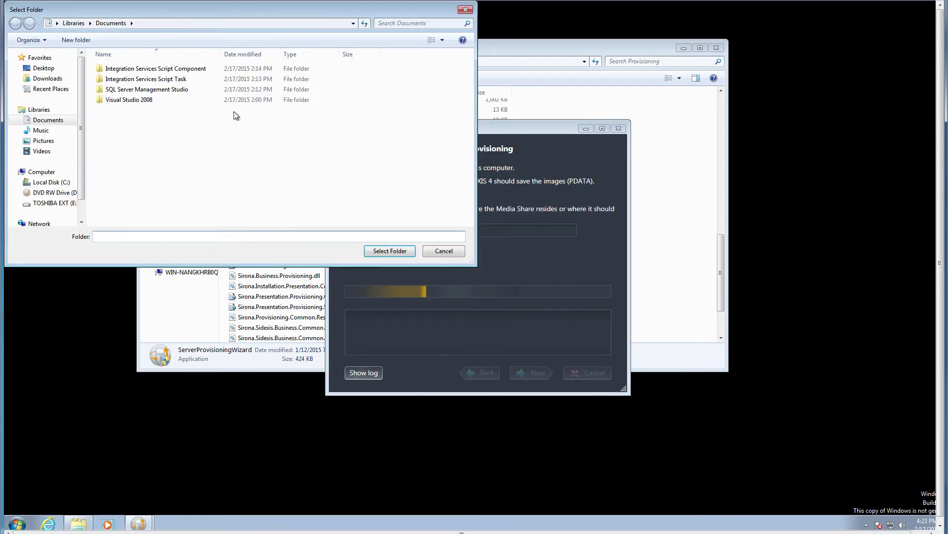
left_click(52, 203)
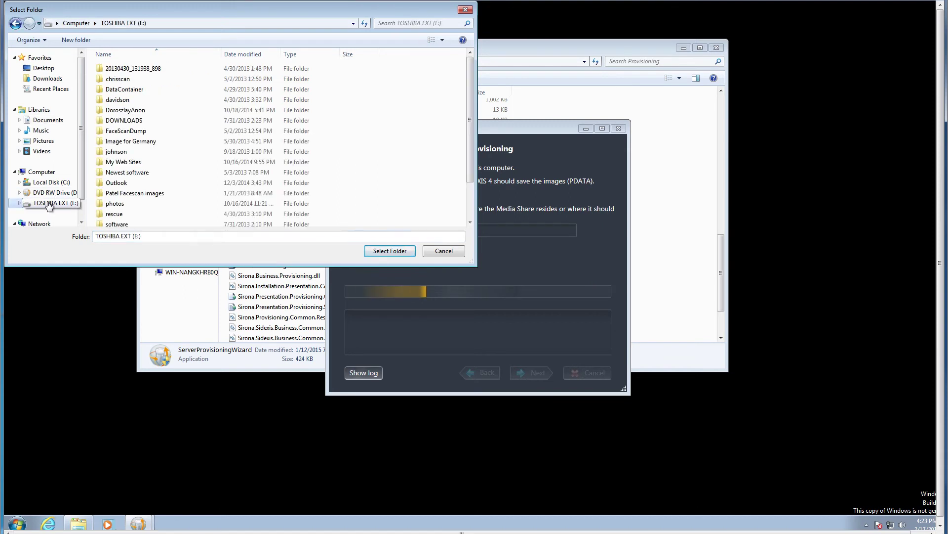
left_click_drag(473, 91, 473, 130)
left_click(113, 220)
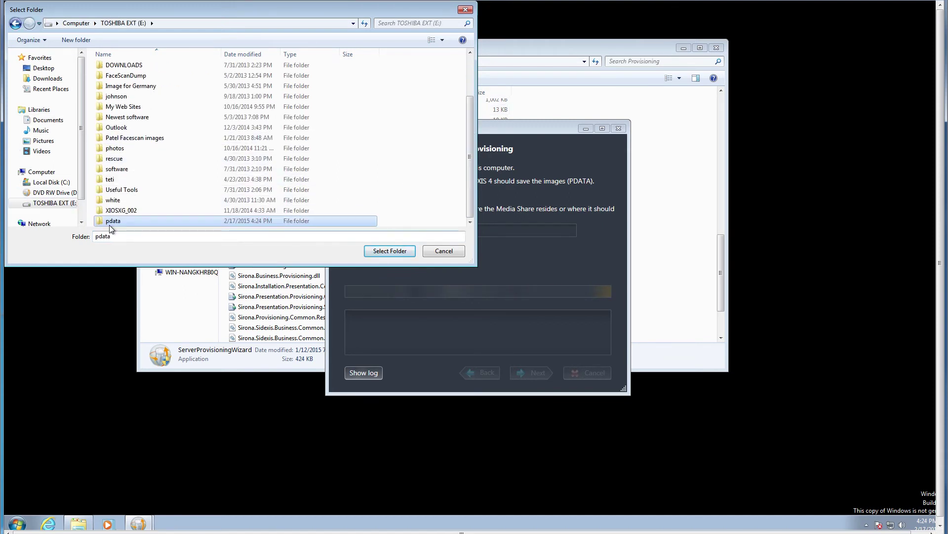
left_click(390, 251)
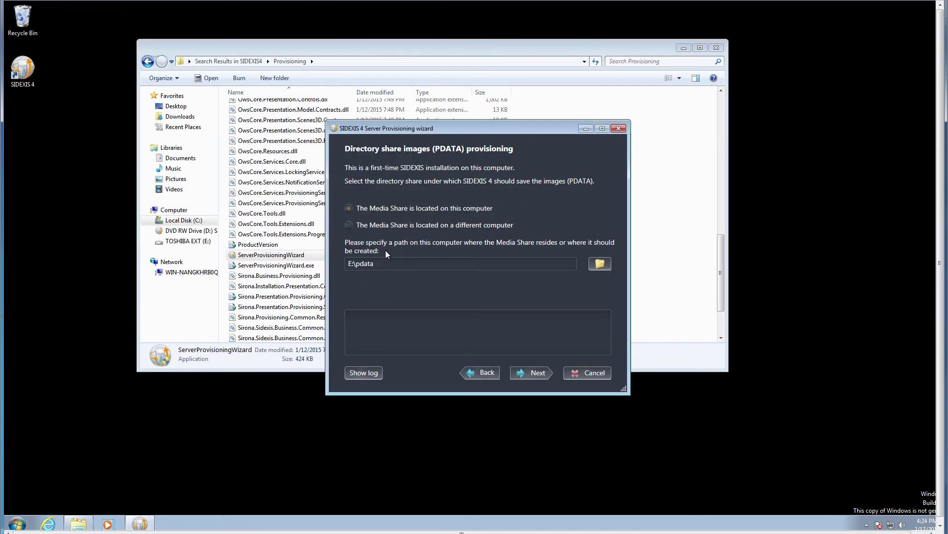
left_click(536, 373)
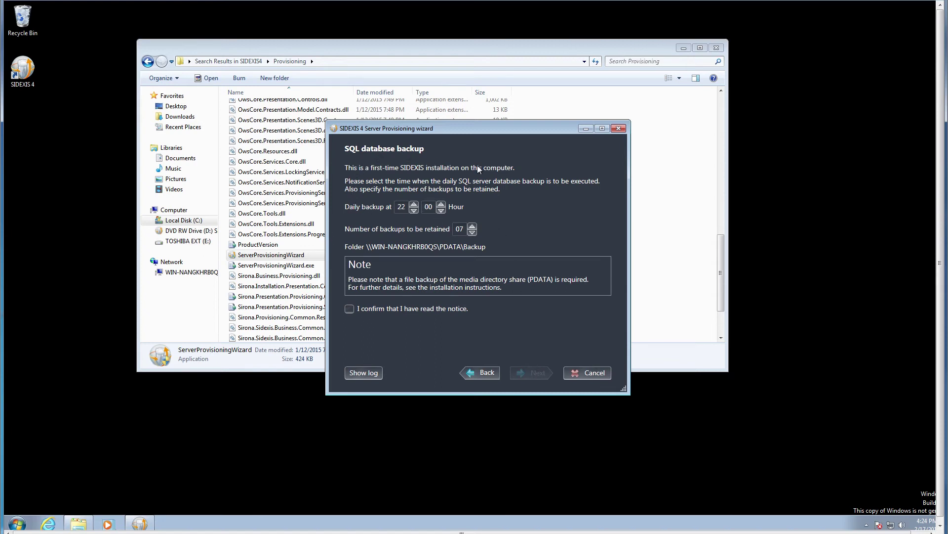
Confirm the notice for the SQL database backup, keeping the default schedule, and apply the server provisioning job
left_click(350, 311)
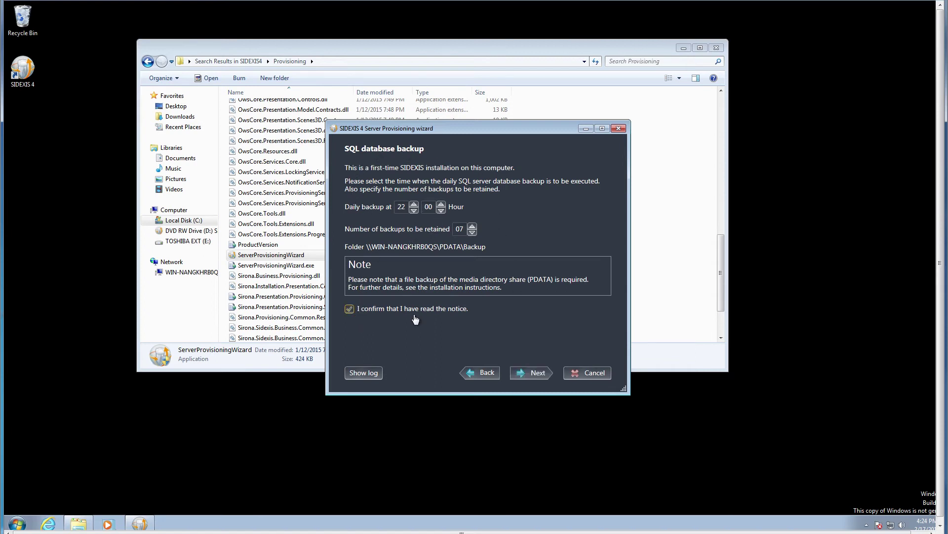
left_click(537, 377)
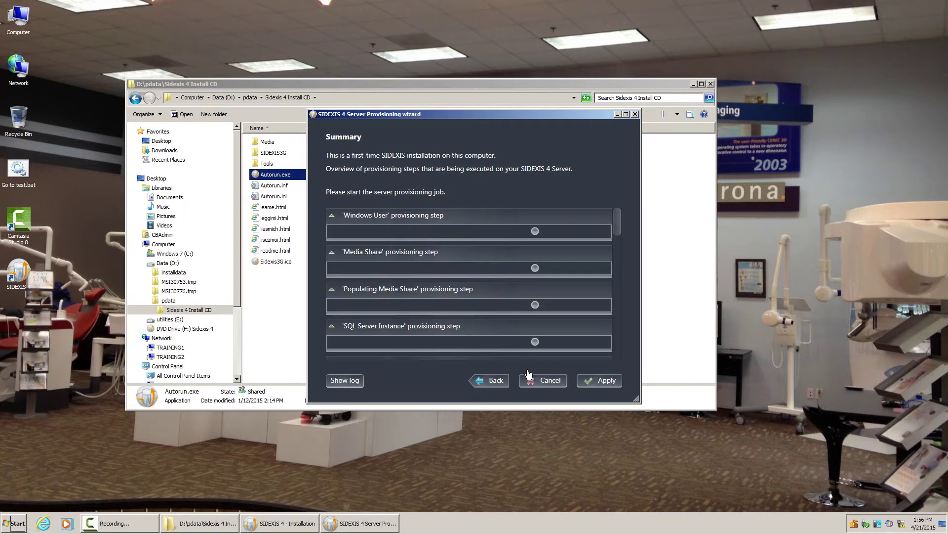
left_click(587, 382)
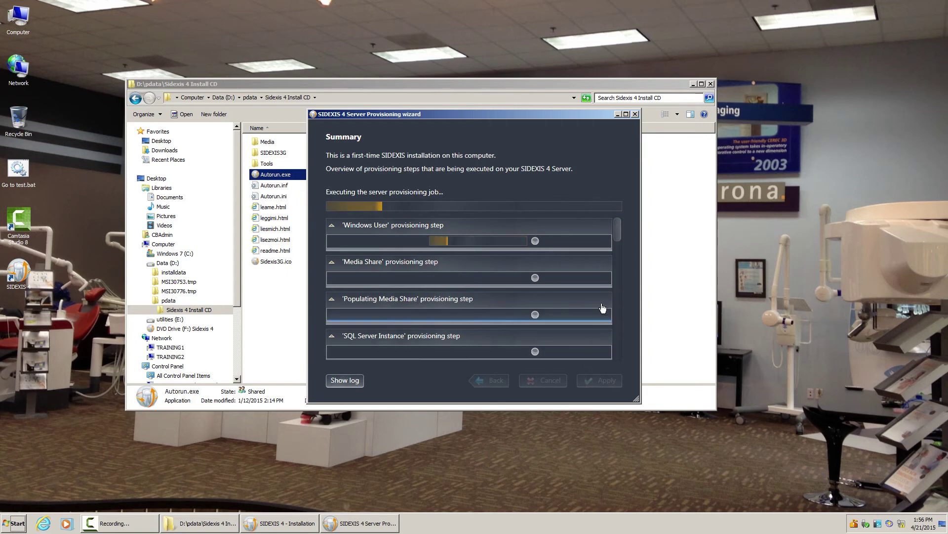
left_click_drag(617, 228, 619, 349)
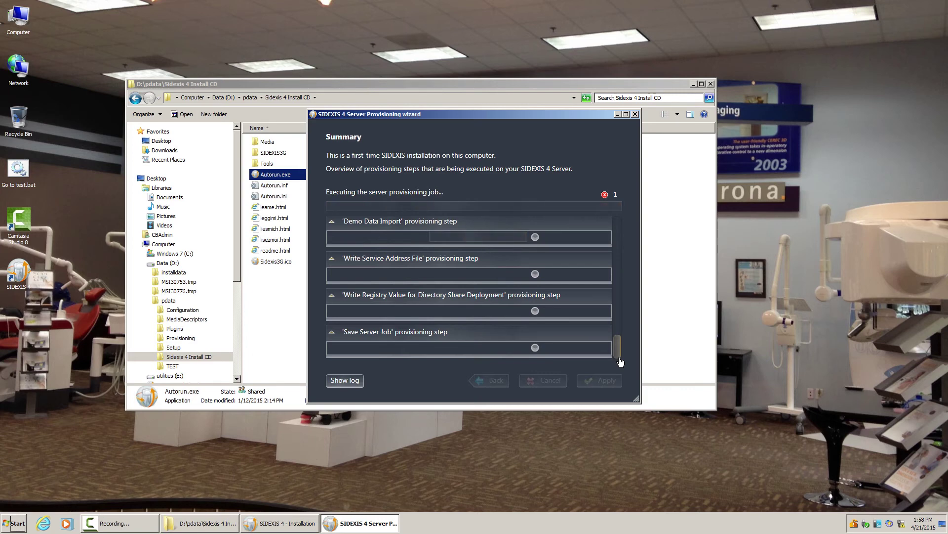
scroll(589, 354, "up", 3)
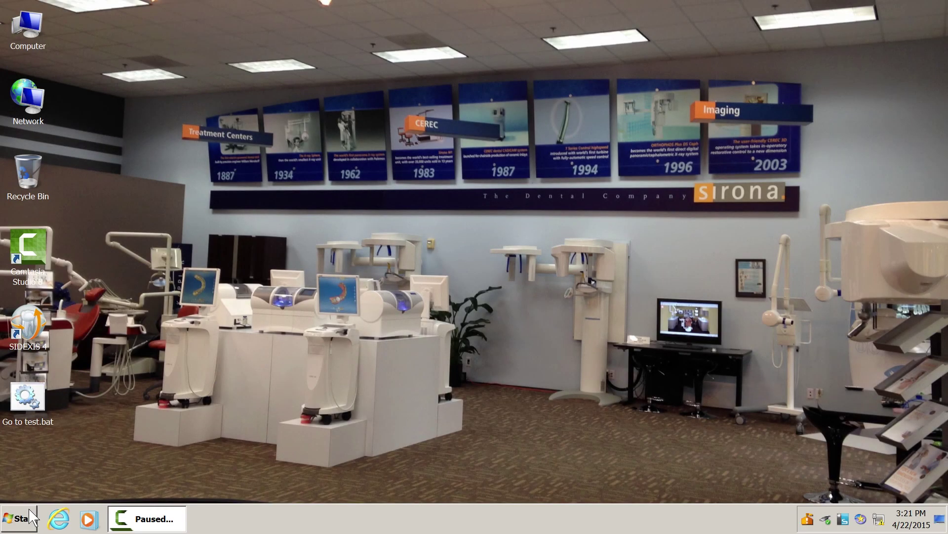
Open the Windows Services console by running services.msc
left_click(22, 519)
type("ser")
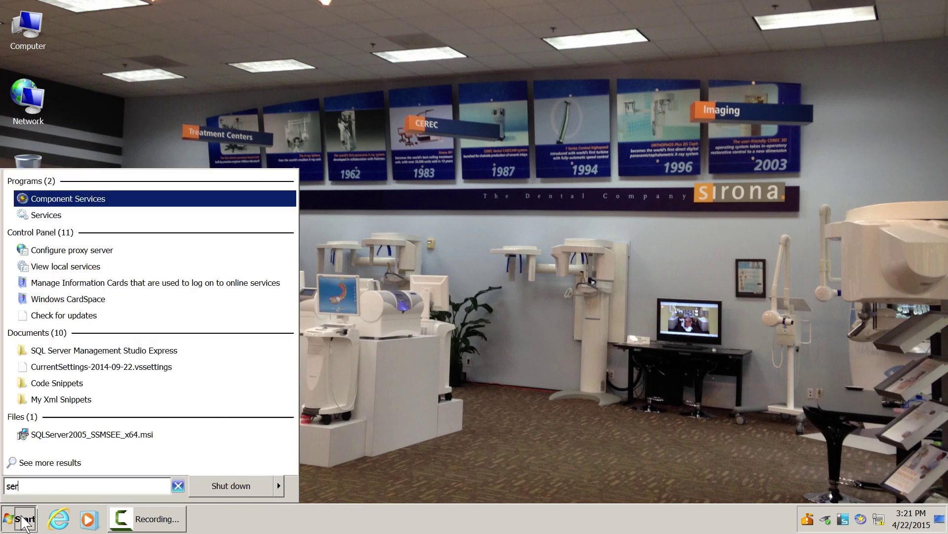
type("vices.")
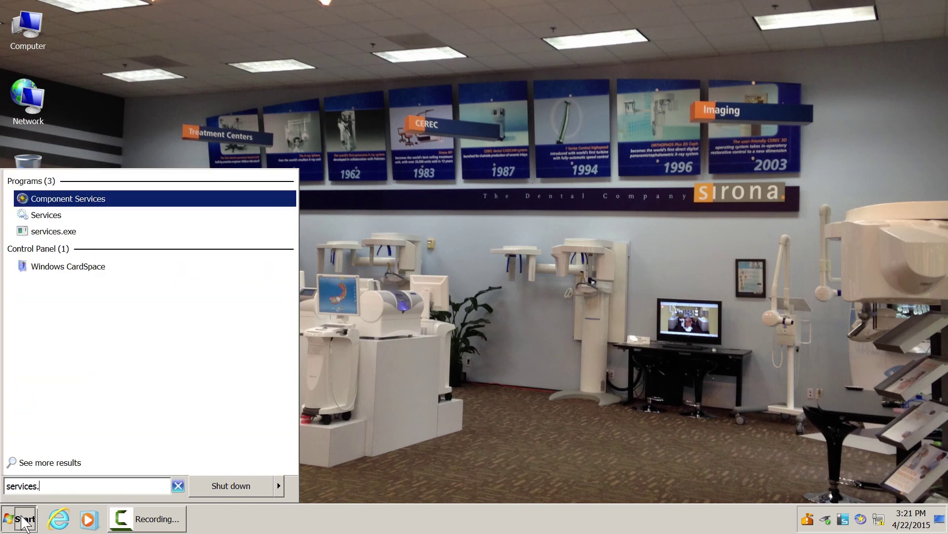
type("msc")
key("Return")
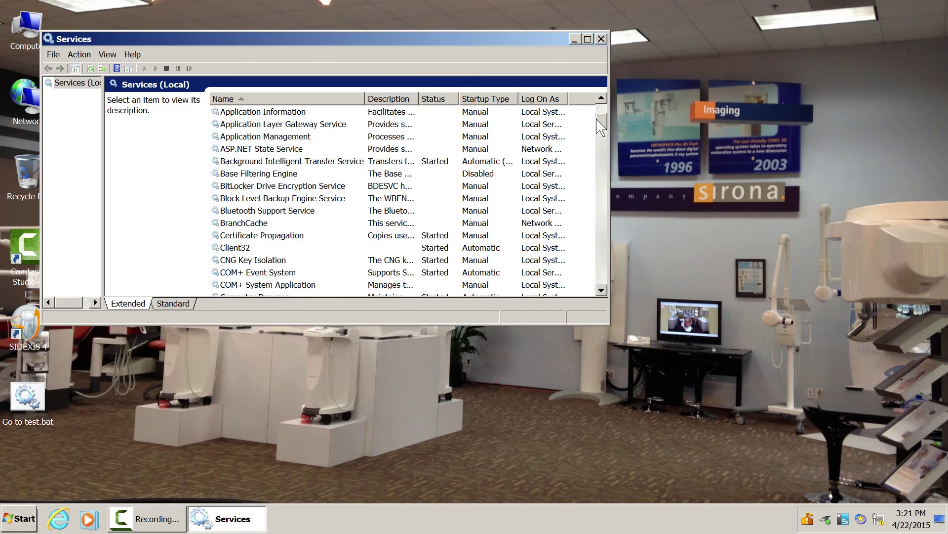
Set the Base Filtering Engine service's startup type to Automatic and start the service
left_click(241, 174)
right_click(242, 174)
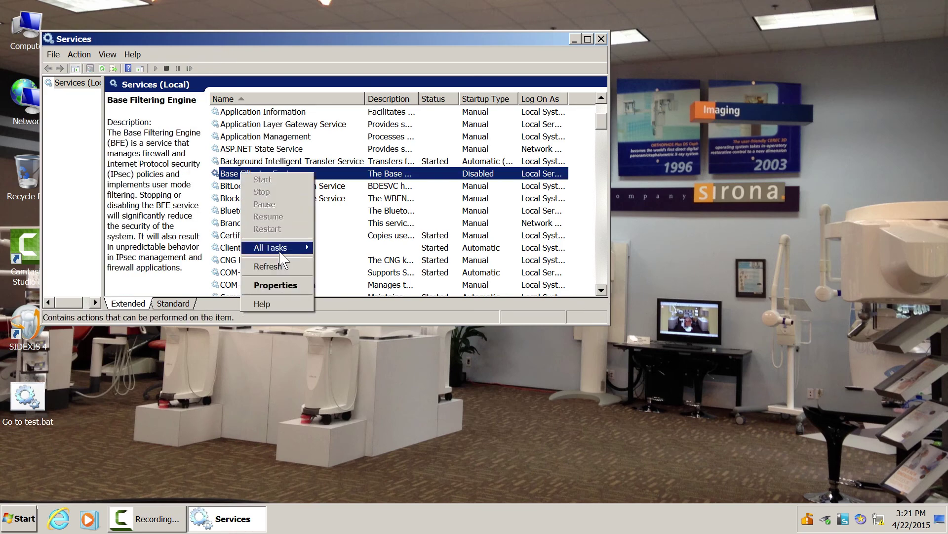
left_click(289, 284)
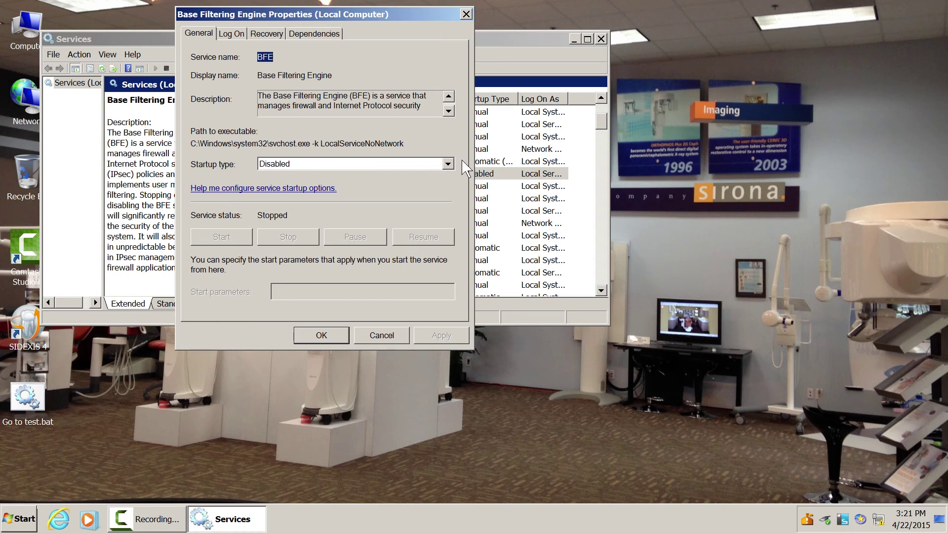
left_click(448, 164)
left_click(360, 184)
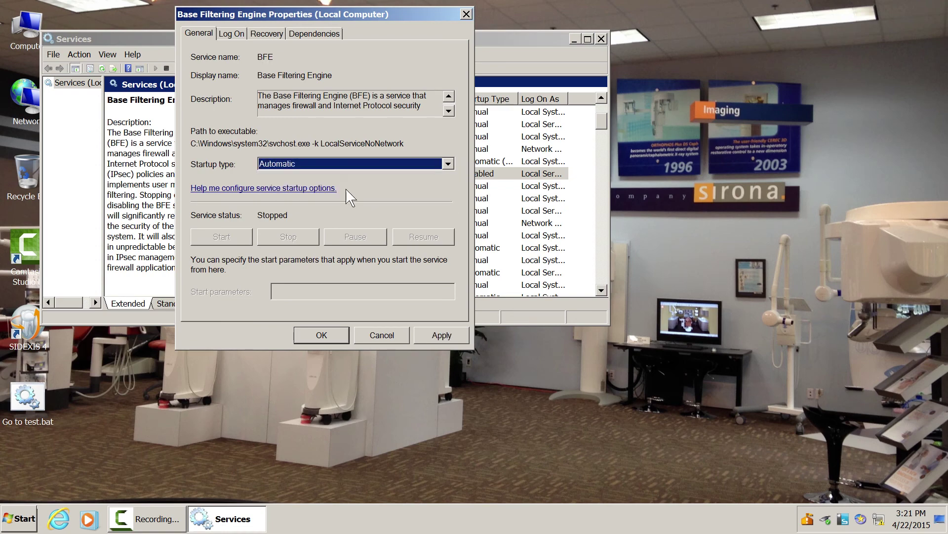
left_click(443, 336)
left_click(221, 237)
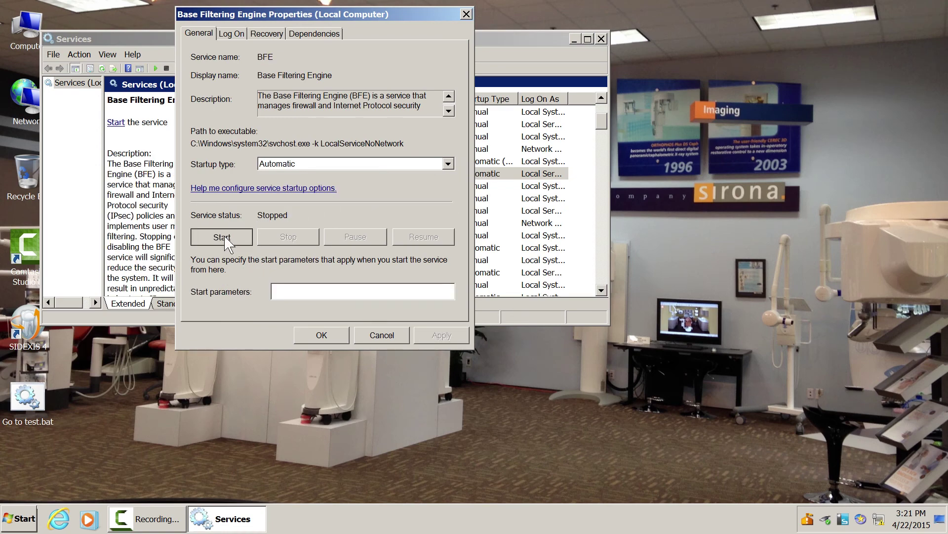
left_click(331, 333)
Set the Windows Firewall service's startup type to Automatic, start the service and close the Services console
scroll(600, 139, "down", 3)
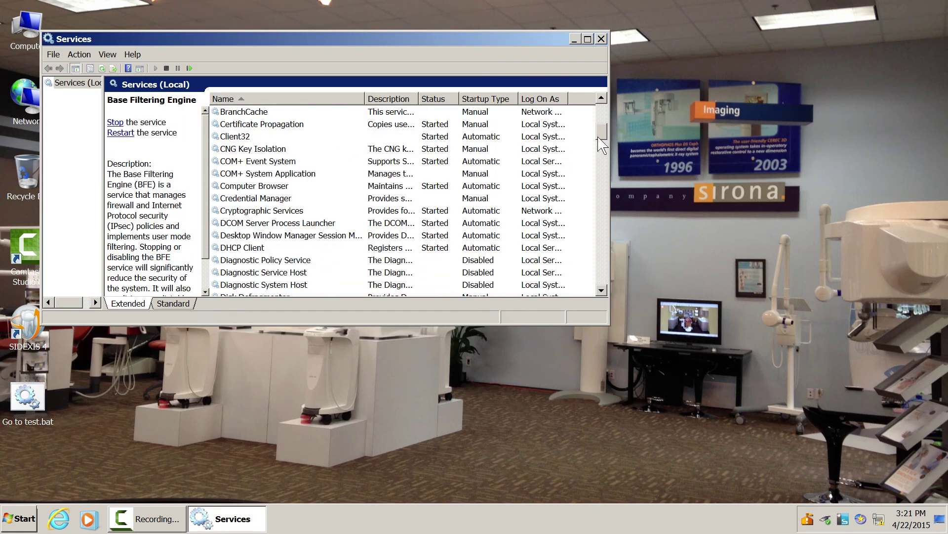
left_click_drag(600, 140, 601, 267)
right_click(226, 248)
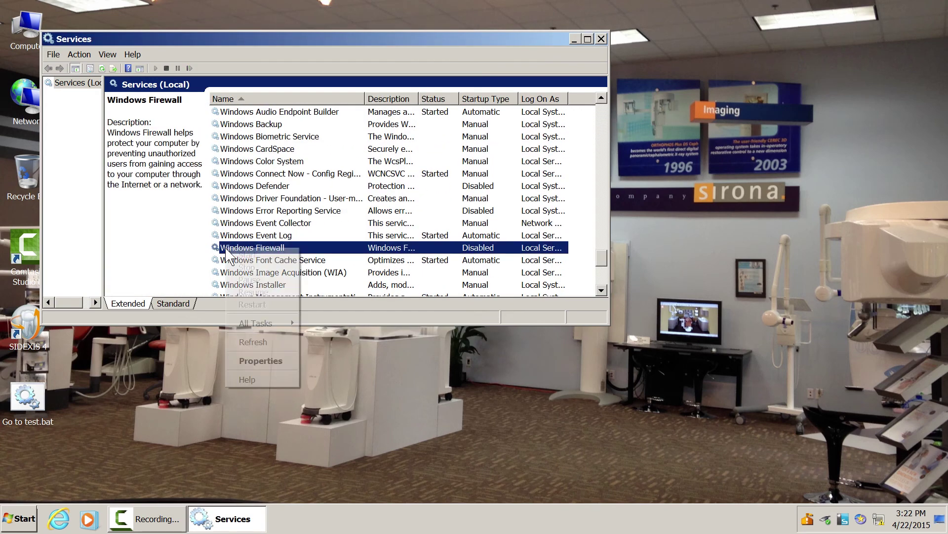
left_click(269, 361)
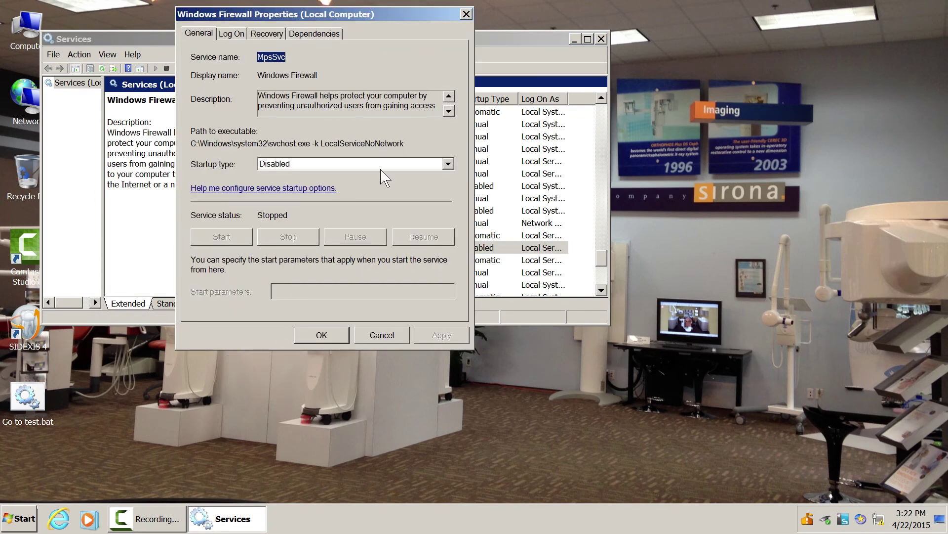
left_click(448, 164)
left_click(344, 188)
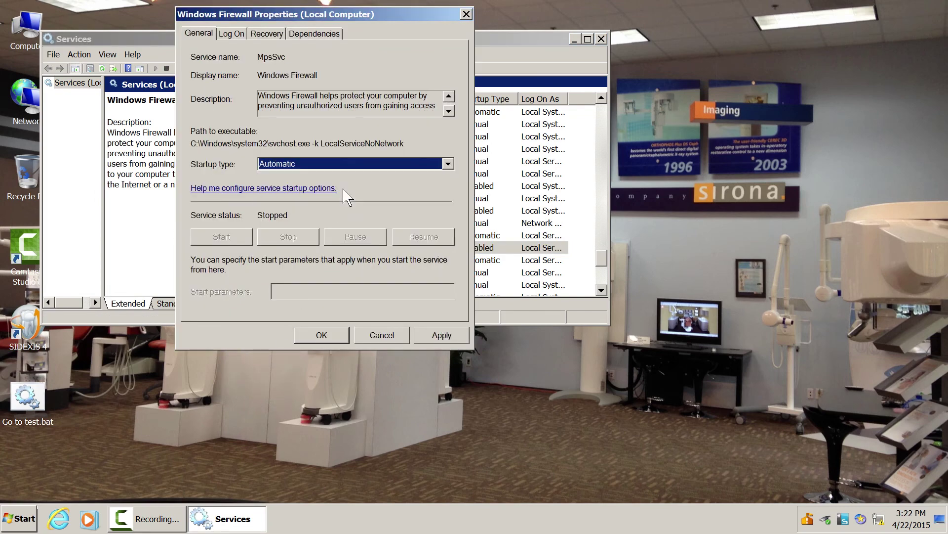
left_click(441, 335)
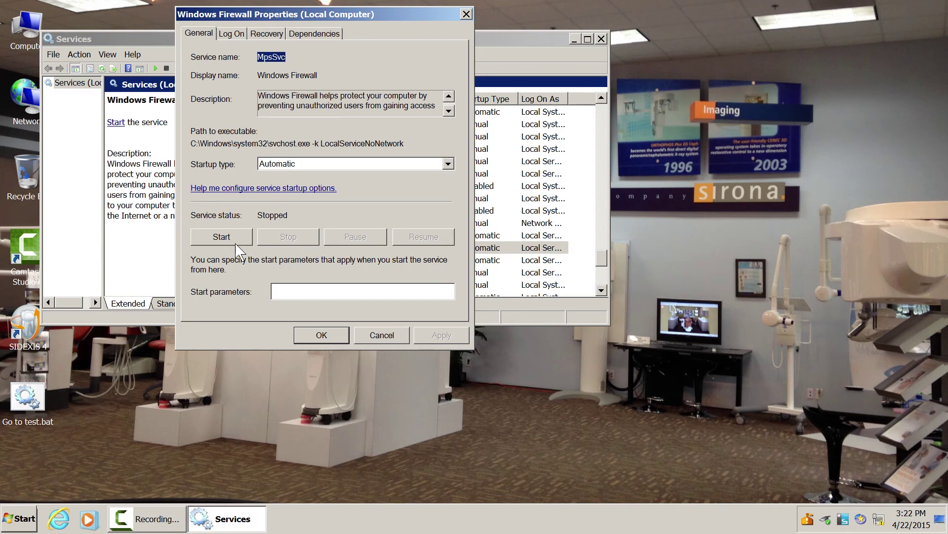
left_click(222, 237)
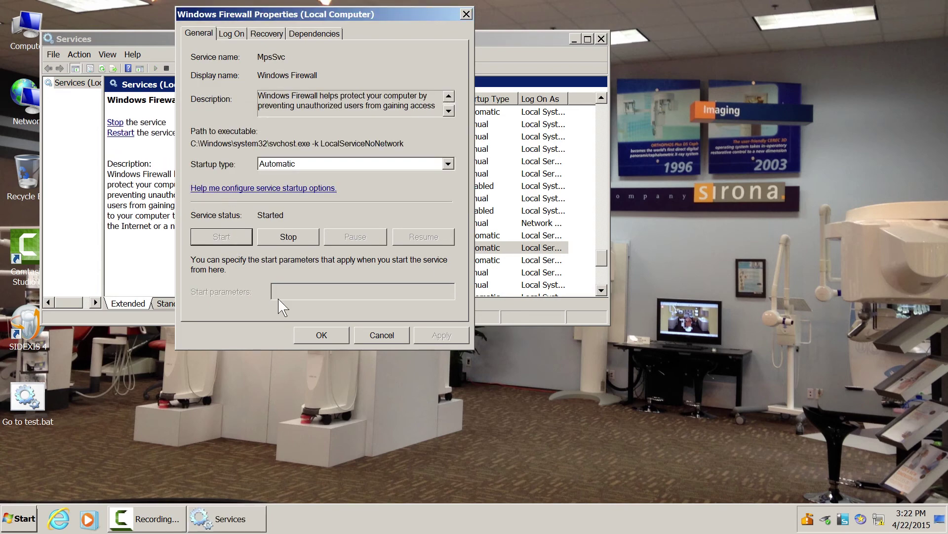
left_click(325, 334)
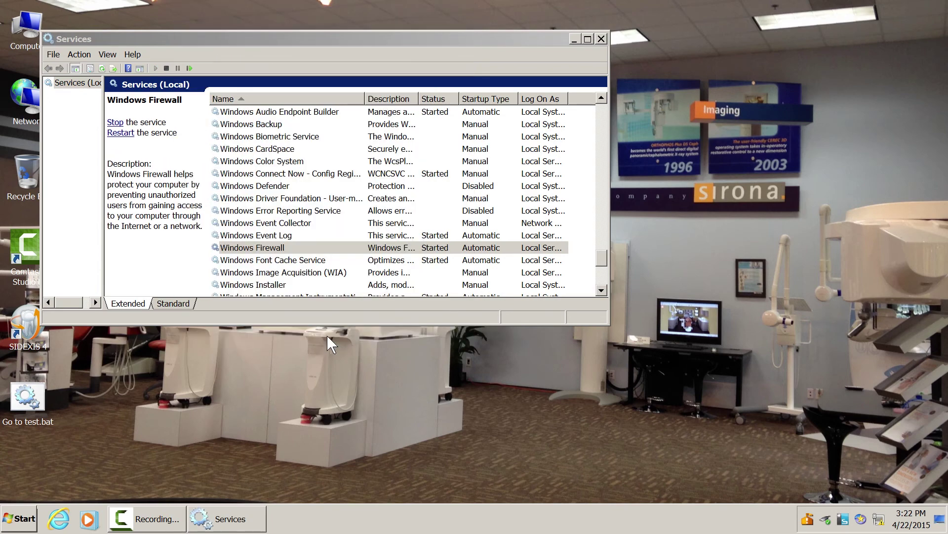
left_click(600, 39)
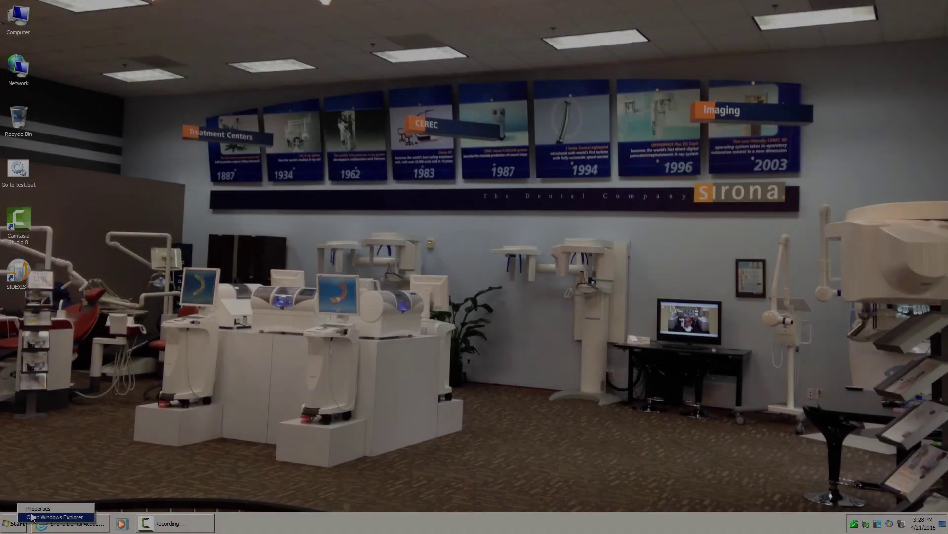
Launch ServerProvisioningWizard.exe from the C:\Program Files\Sirona\SIDEXIS4\Installation\Provisioning folder
left_click(31, 517)
left_click(63, 246)
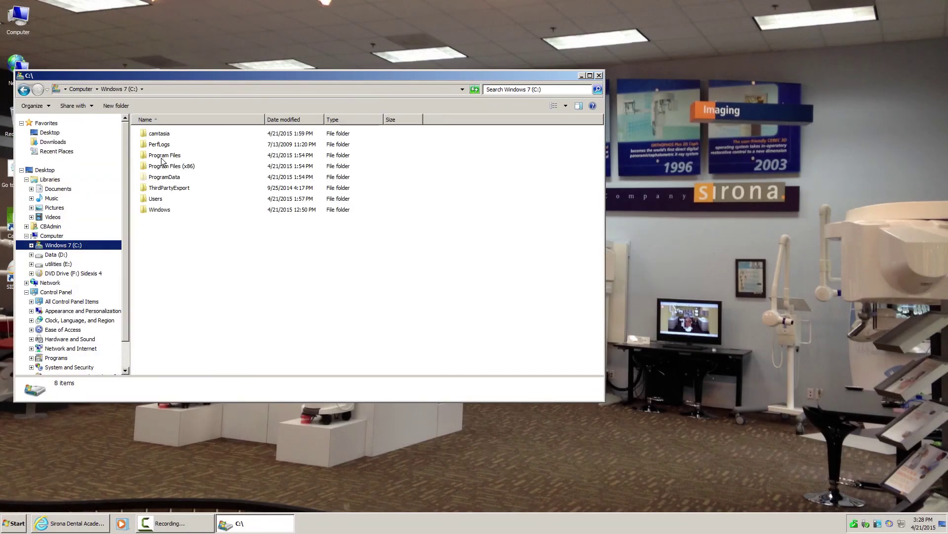
double_click(161, 156)
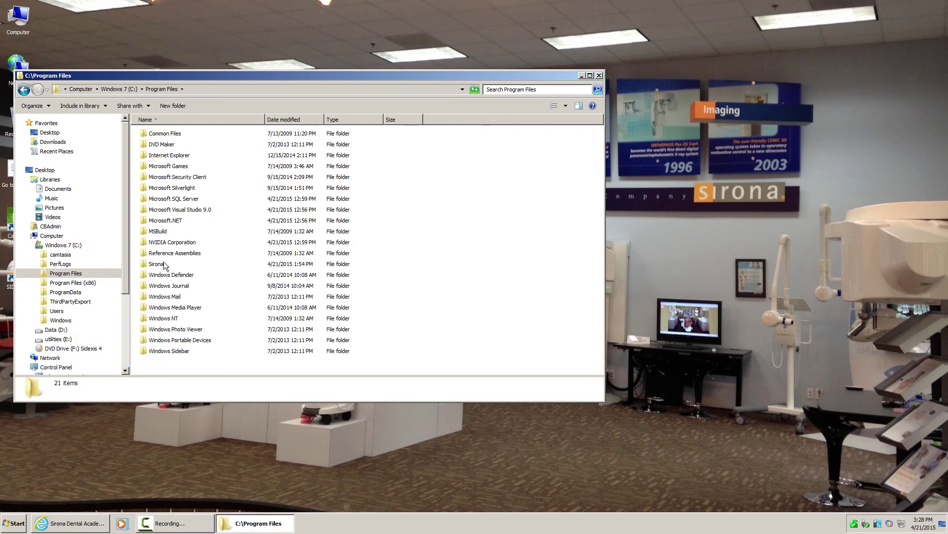
double_click(157, 264)
double_click(170, 135)
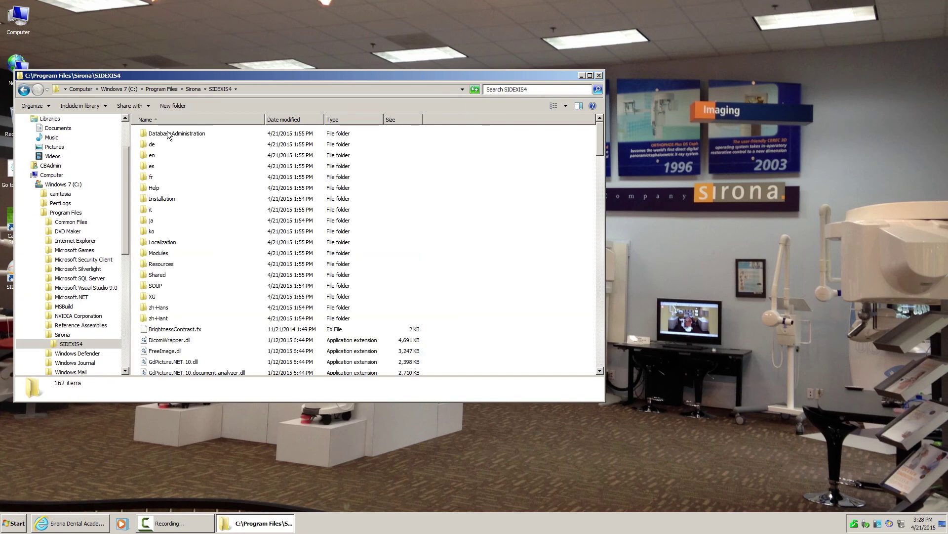
double_click(164, 200)
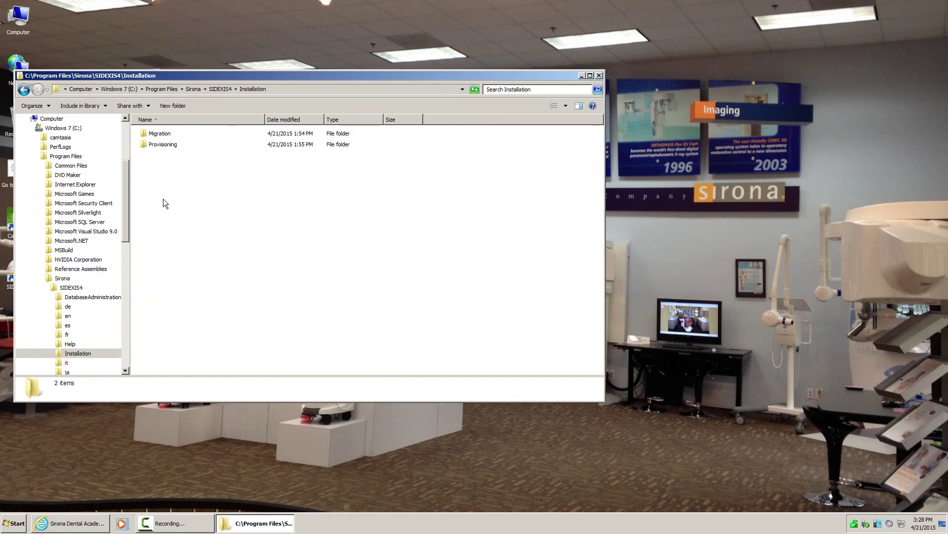
double_click(154, 143)
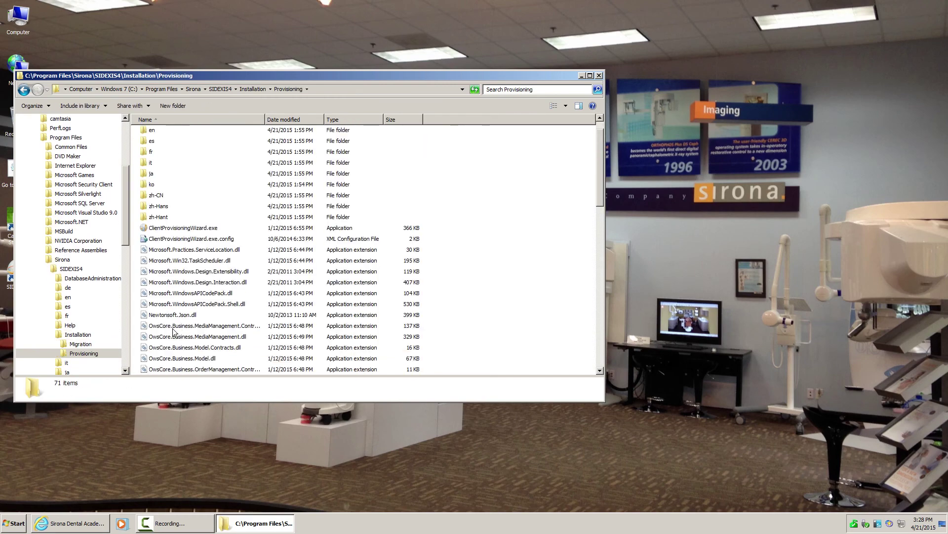
scroll(173, 331, "down", 13)
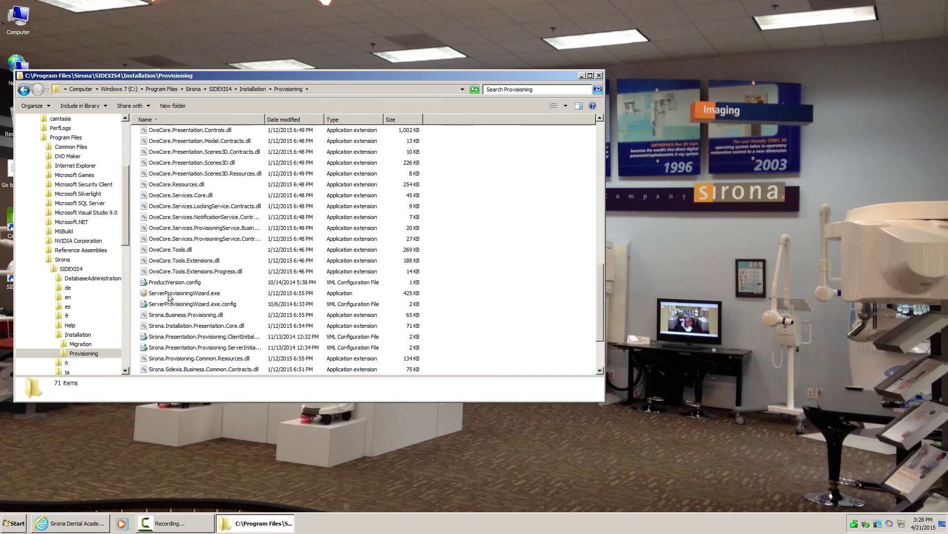
left_click(170, 296)
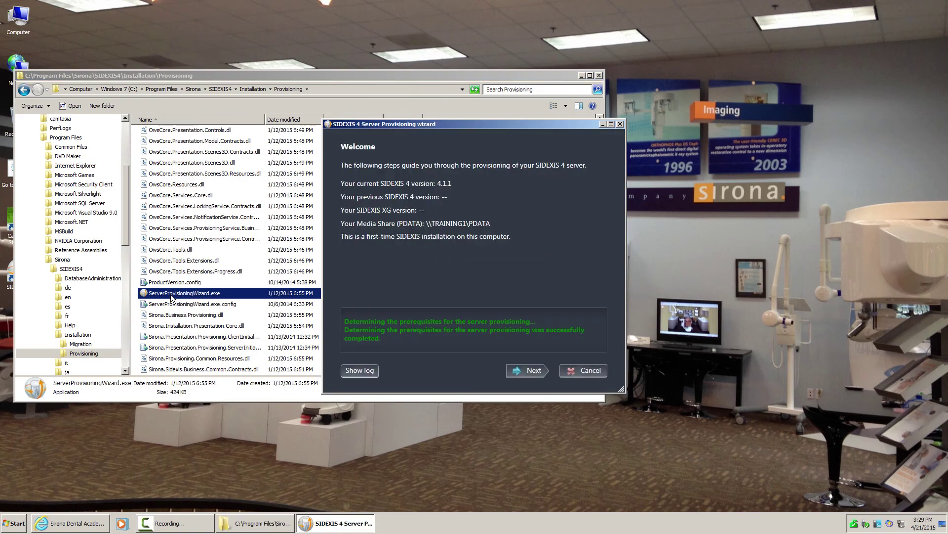
Advance the server provisioning wizard to the SQL database backup and confirm its notice, keeping the default schedule
left_click(530, 371)
left_click(528, 371)
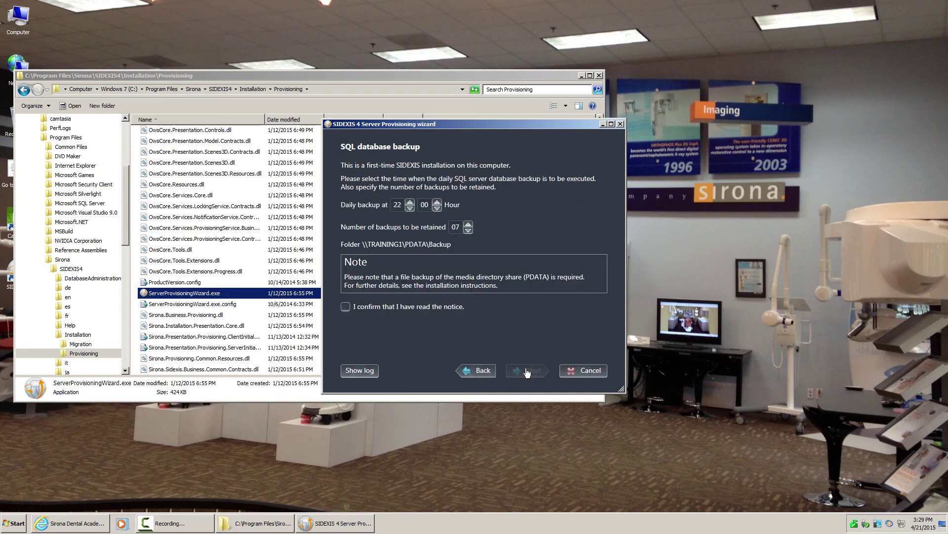
left_click(435, 311)
left_click(519, 371)
Enable the import of demo data, apply the server provisioning job and review its list of provisioning steps
left_click(386, 275)
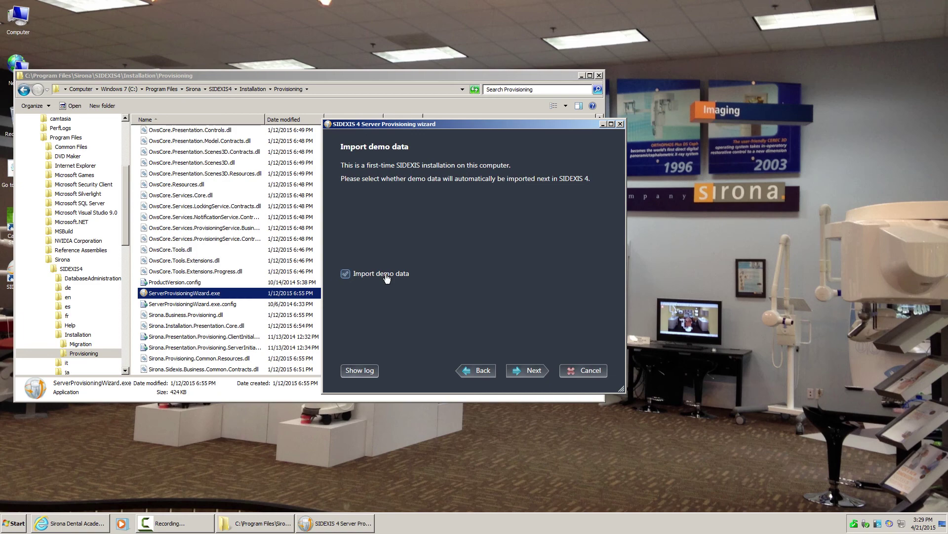
left_click(524, 370)
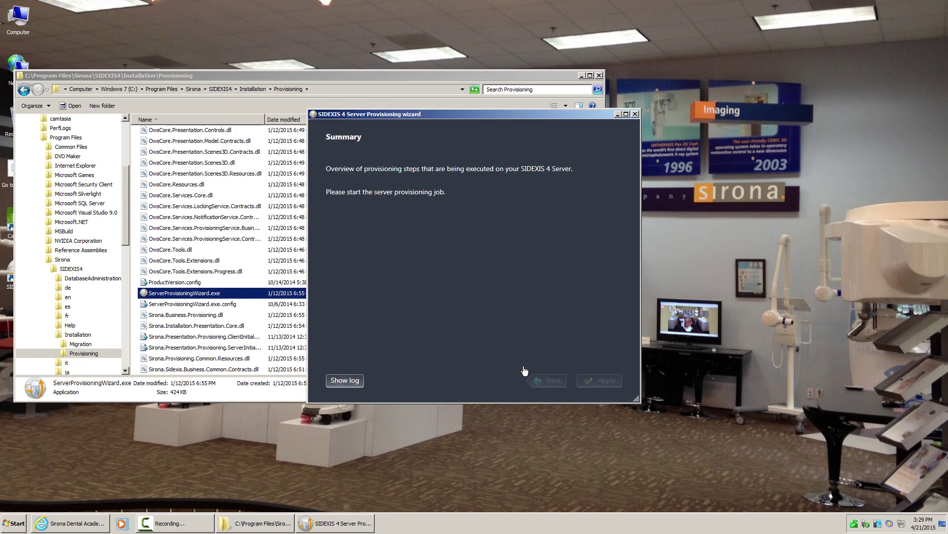
left_click(585, 380)
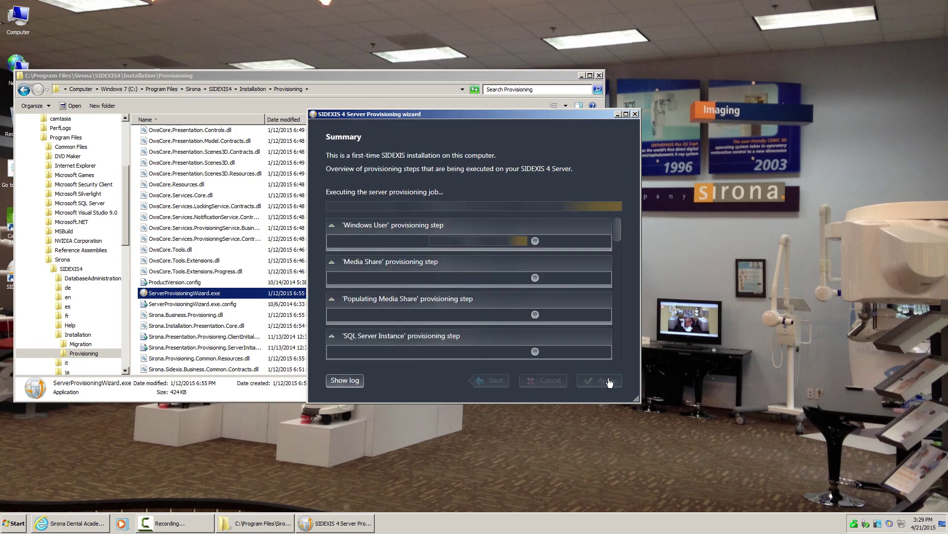
left_click_drag(619, 237, 618, 352)
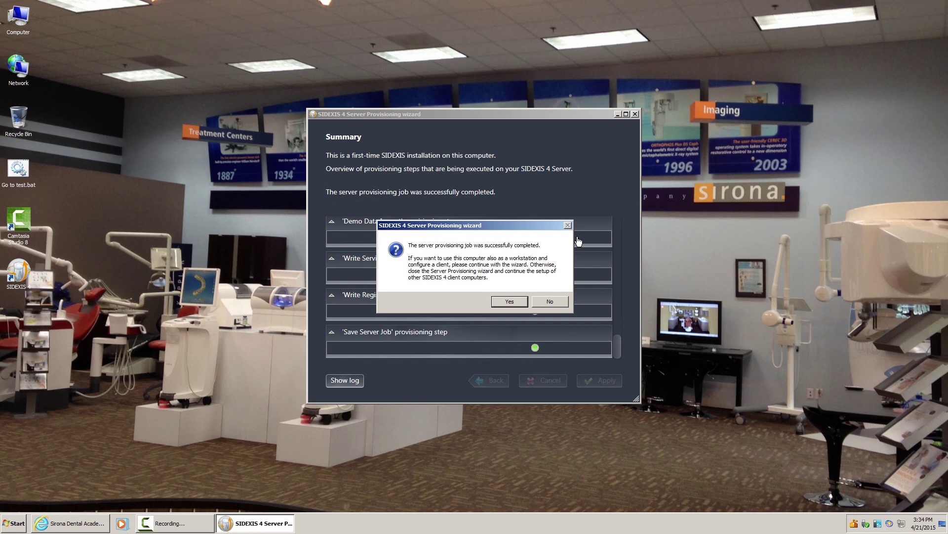
Choose to configure this computer as a client as well and apply the client provisioning job
left_click(511, 302)
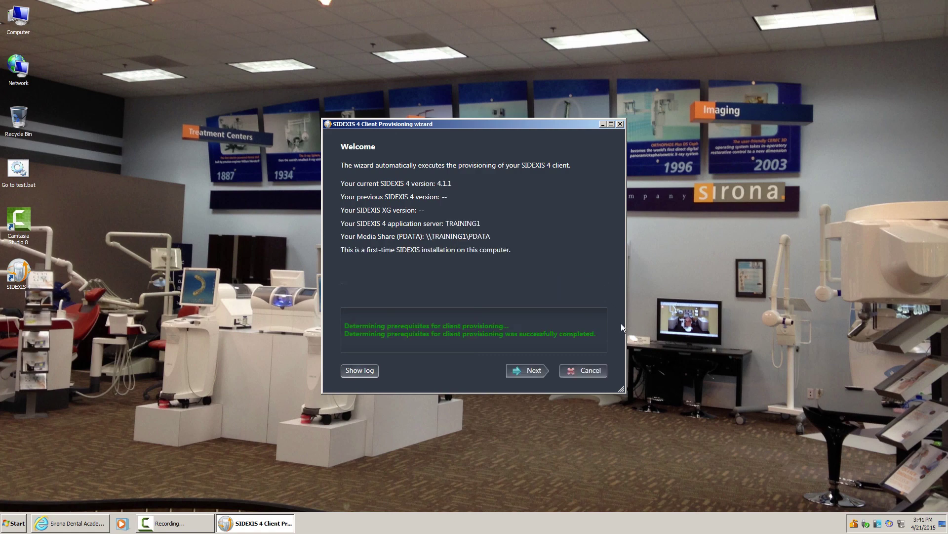
left_click(533, 374)
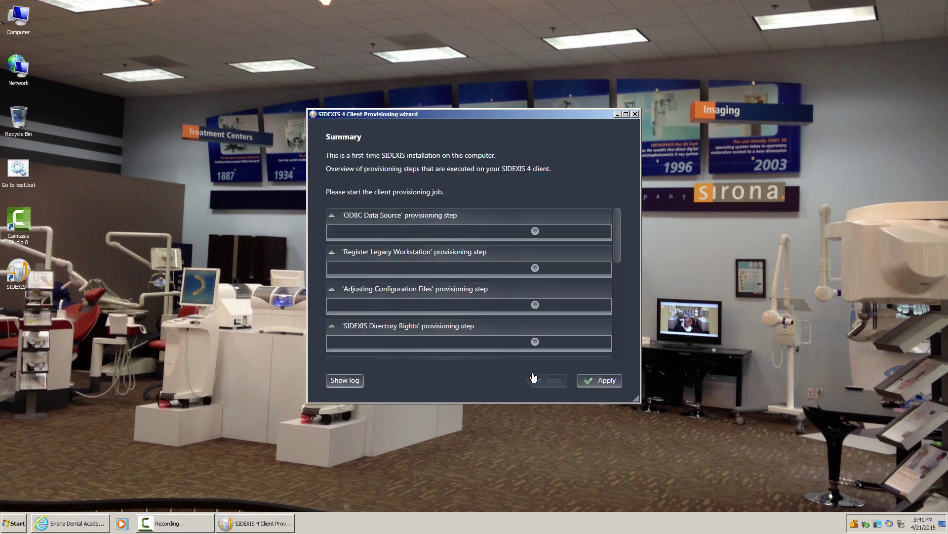
left_click(598, 381)
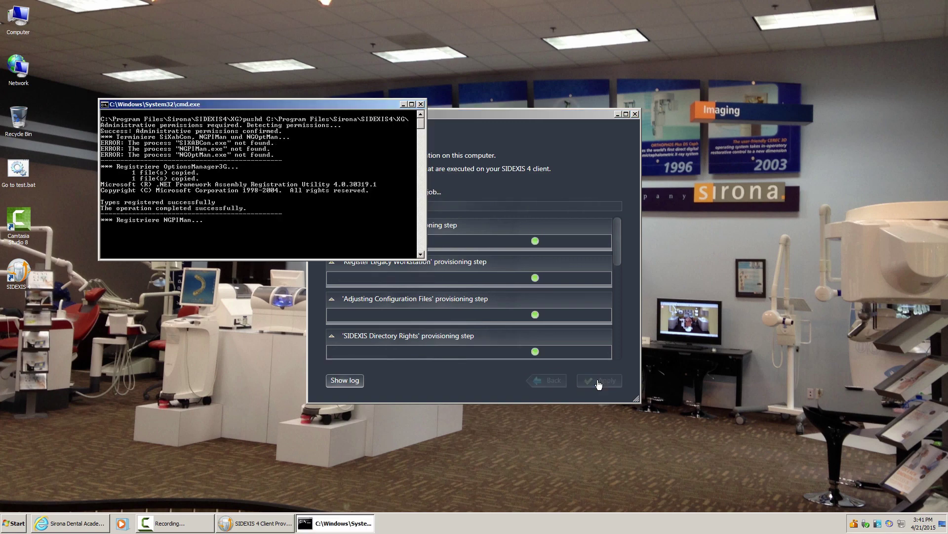